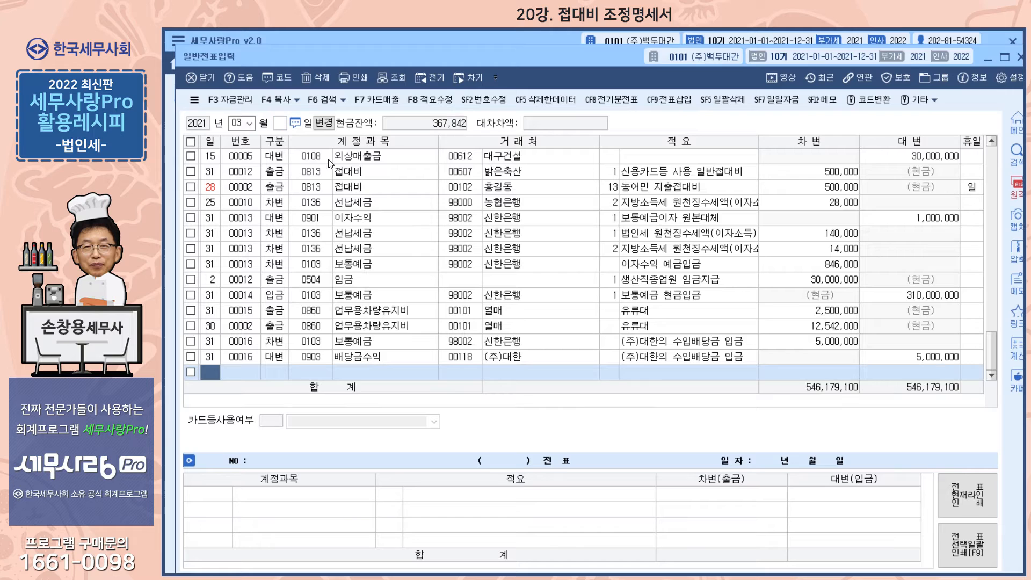
- Start a day-31 출금 voucher line in March with account 0813 접대비 and (주)대한 as the counterparty
type("31")
key("Return")
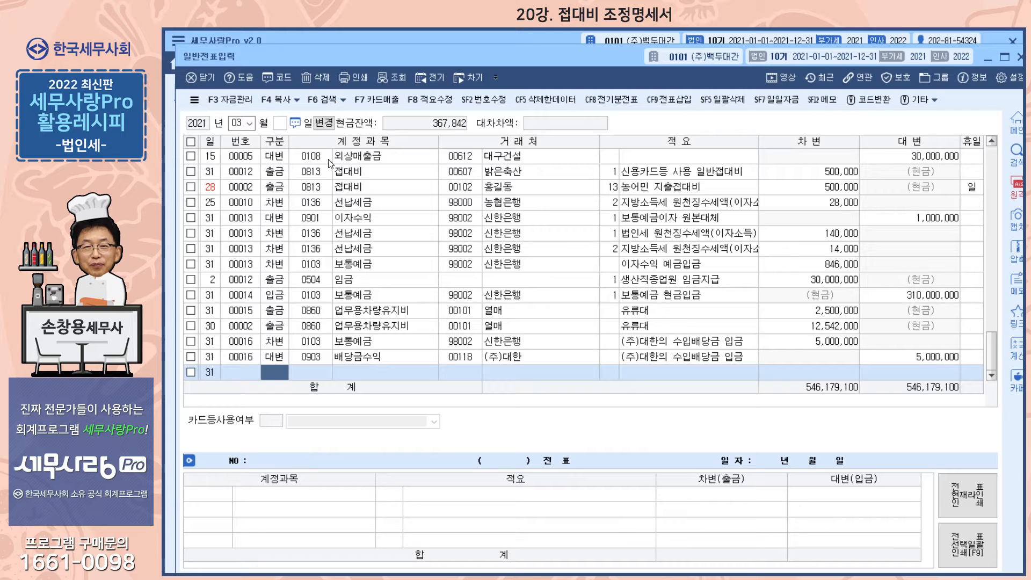
type("1")
key("Return")
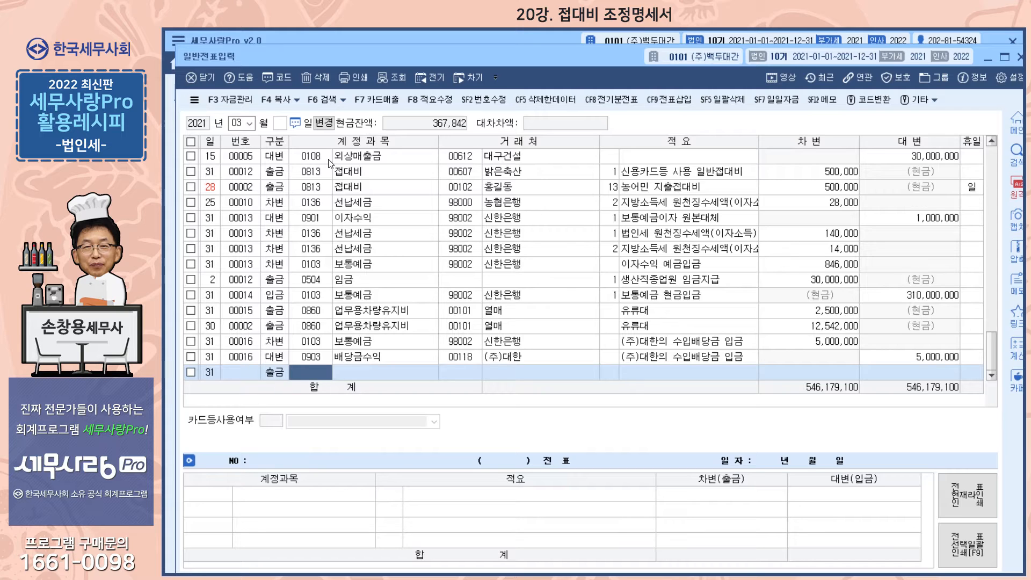
type("813")
key("Return")
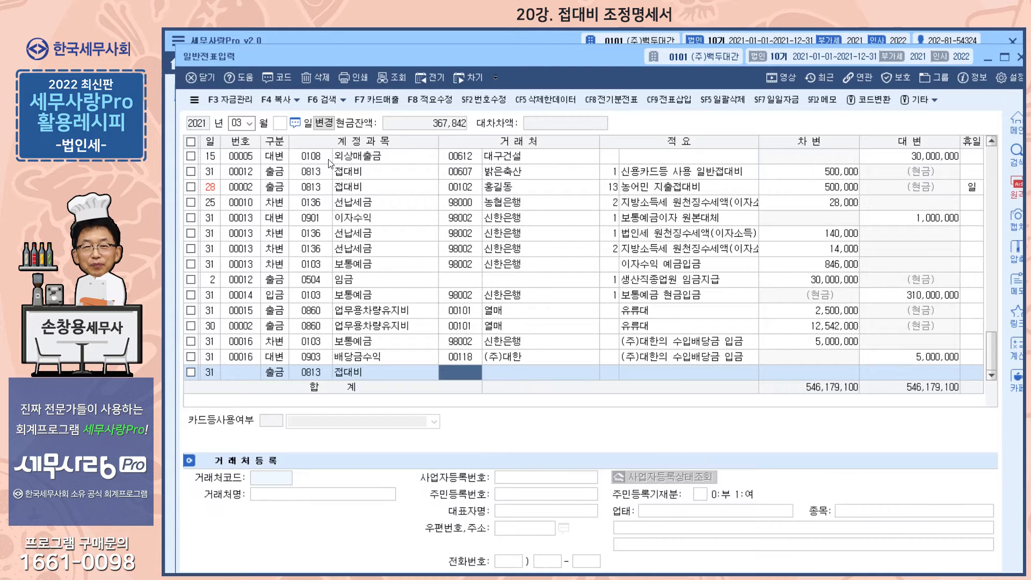
key("Return")
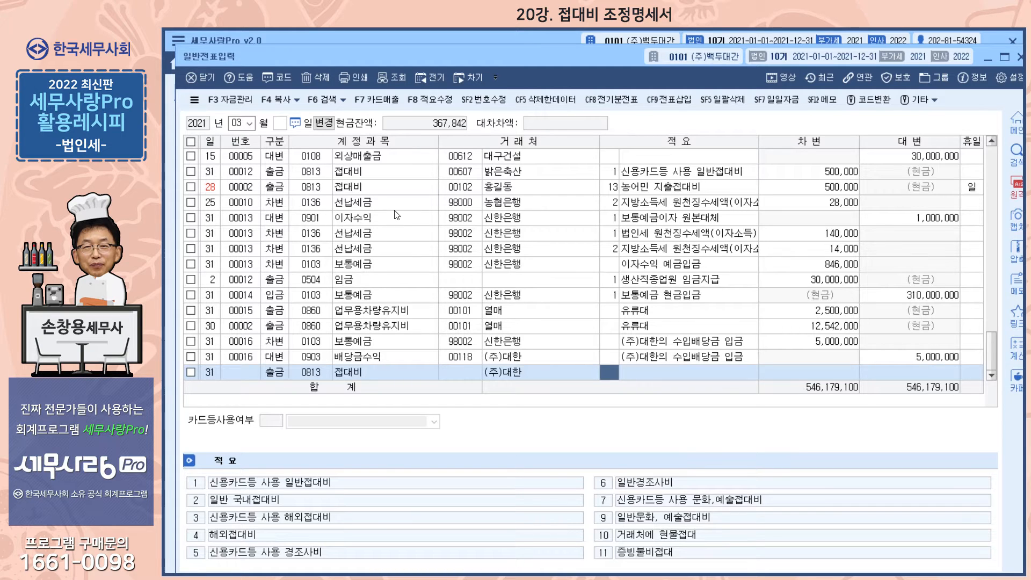
- Assign registered description 13 농어민 지출접대비 to the new 접대비 line and set its amount to 500,000
left_click(430, 100)
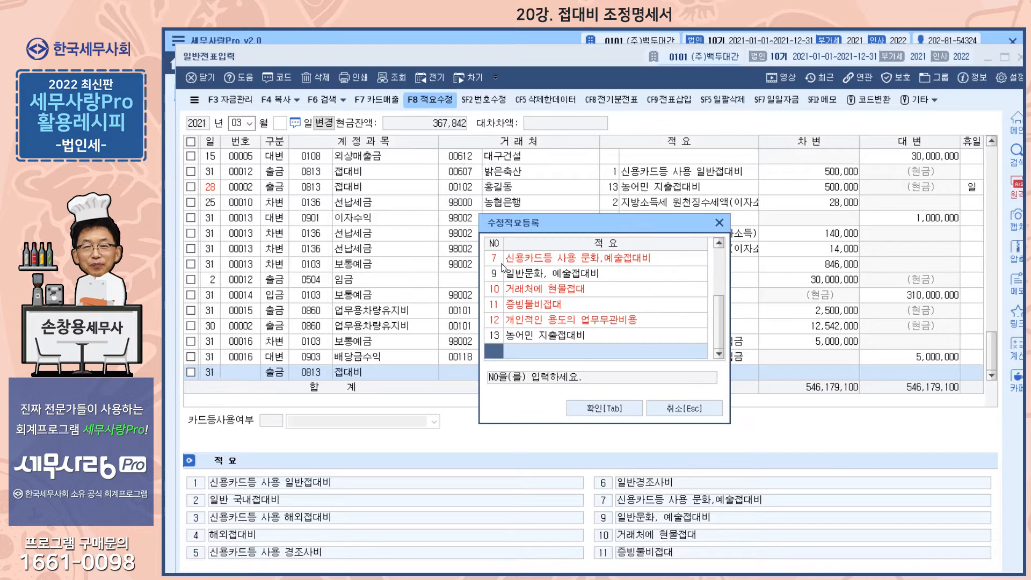
left_click(527, 336)
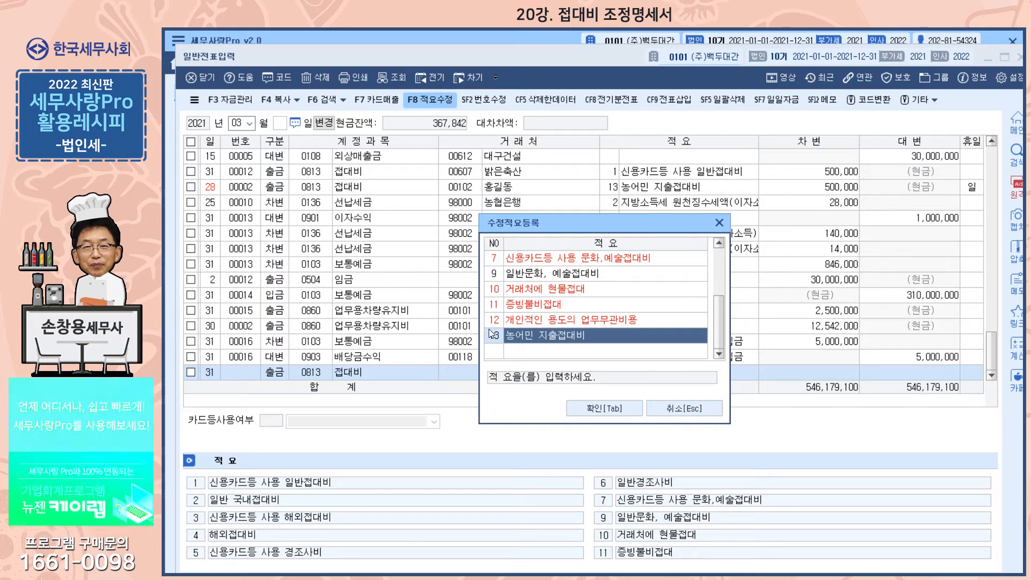
key("Return")
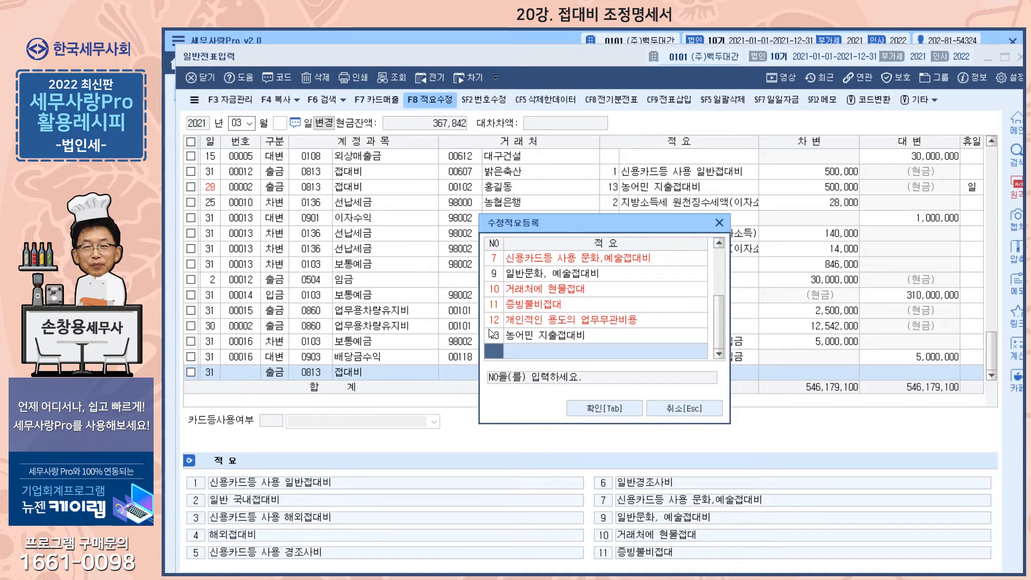
left_click(622, 415)
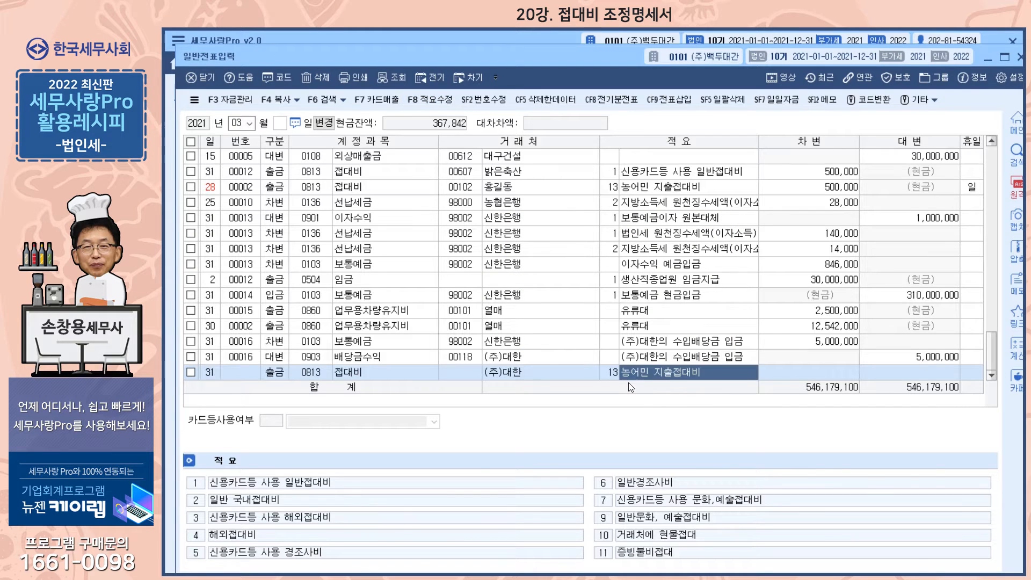
key("Return")
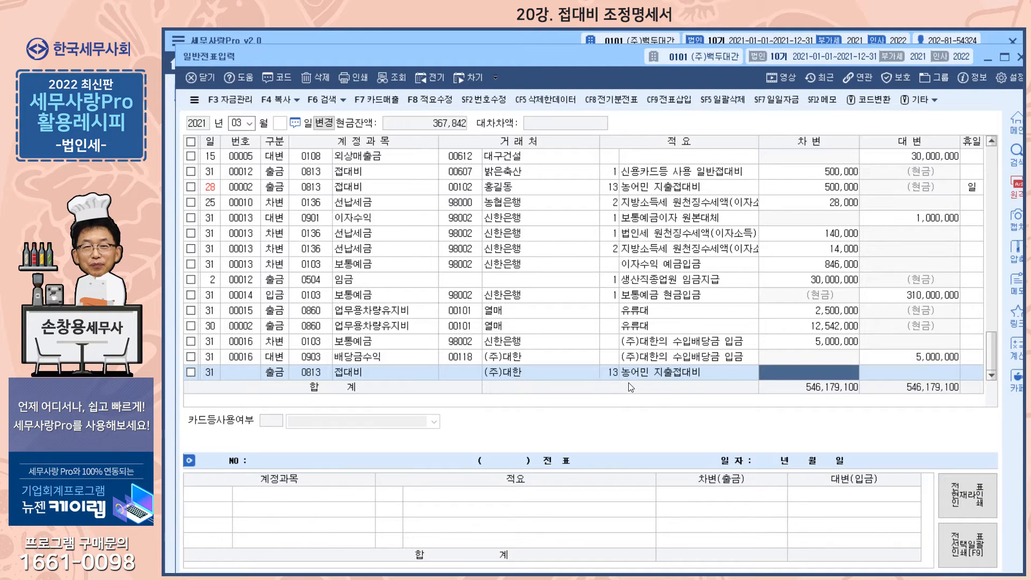
type("5000000")
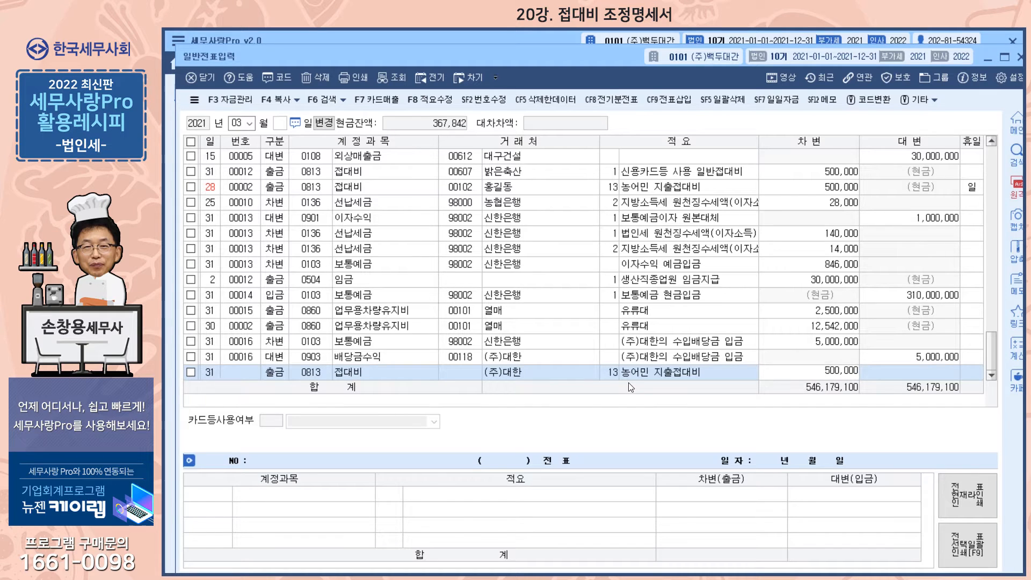
key("Return")
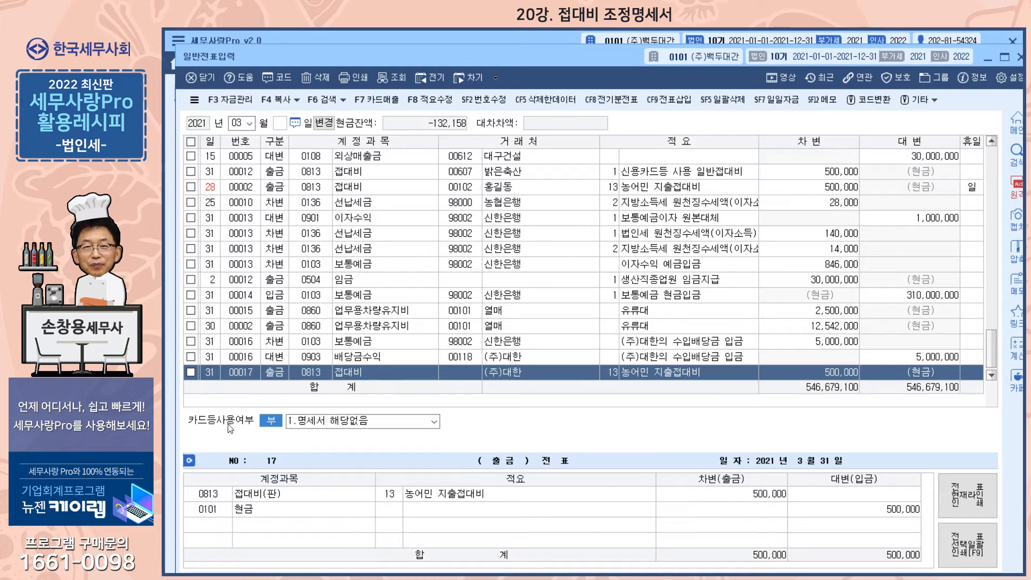
- Classify the new 접대비 voucher as 3.명세서 제출제외대상내역 with exclusion reason 33 송금명세서제출분
left_click(436, 428)
left_click(437, 428)
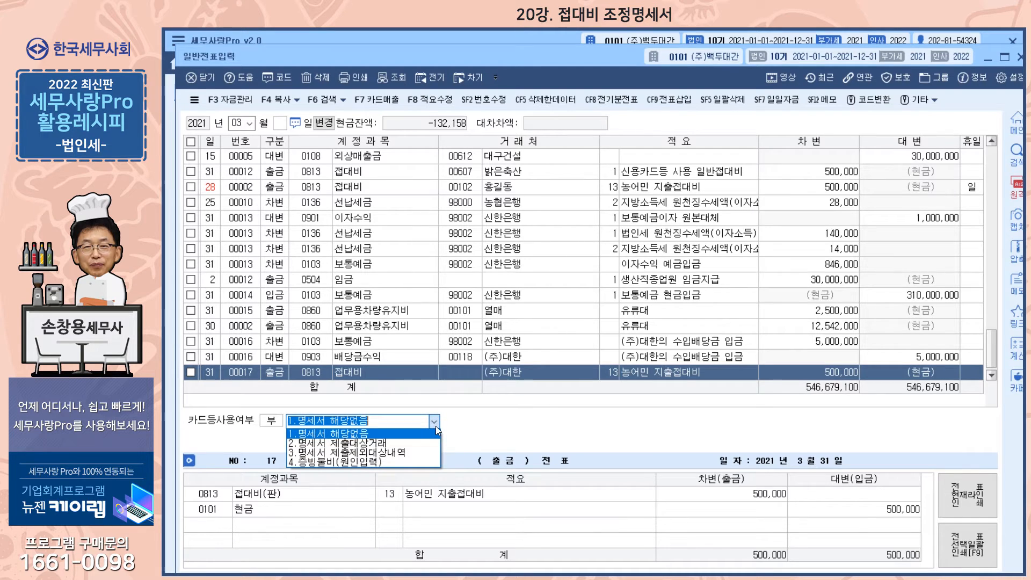
left_click(419, 453)
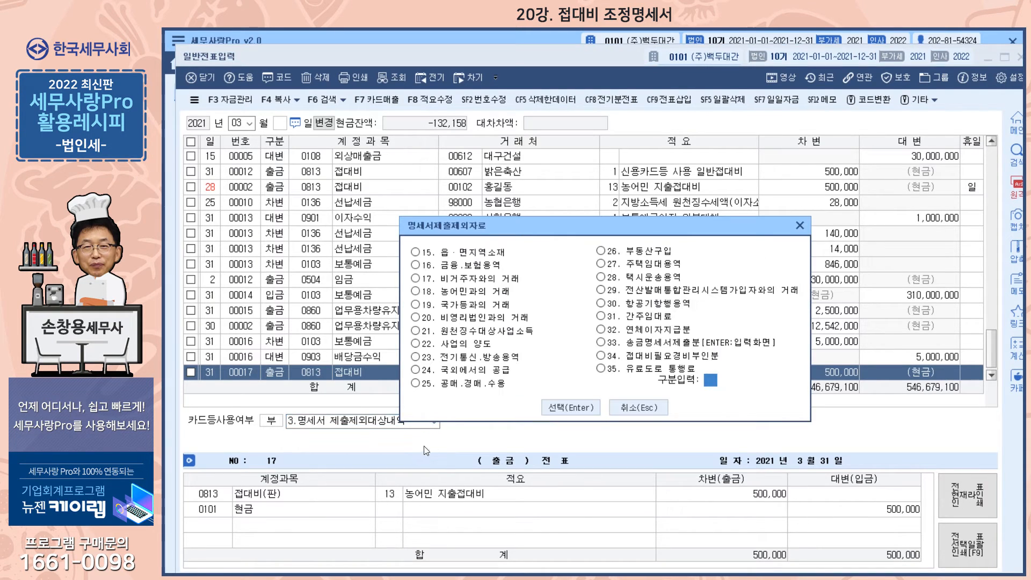
type("33")
left_click(581, 412)
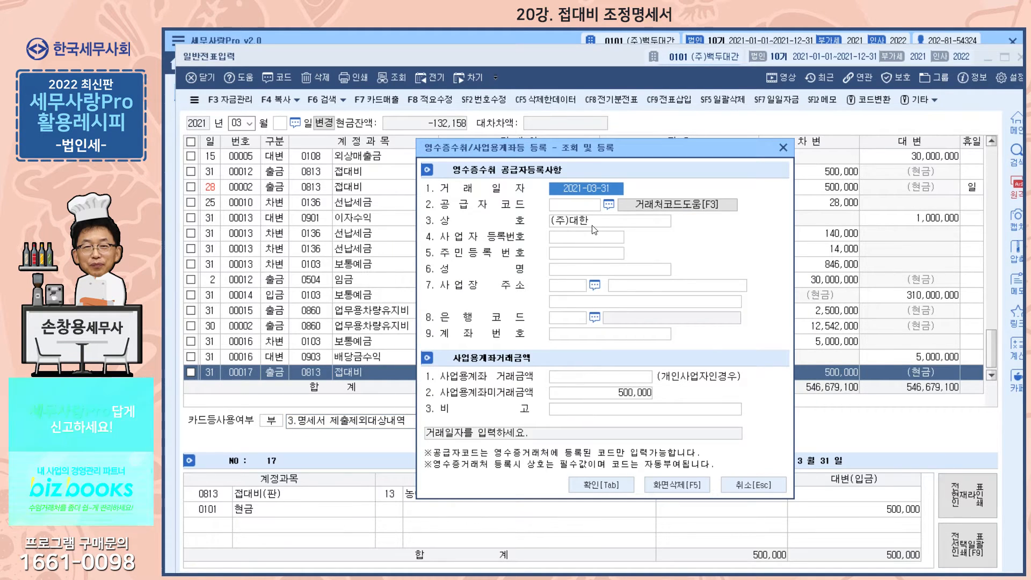
left_click(585, 255)
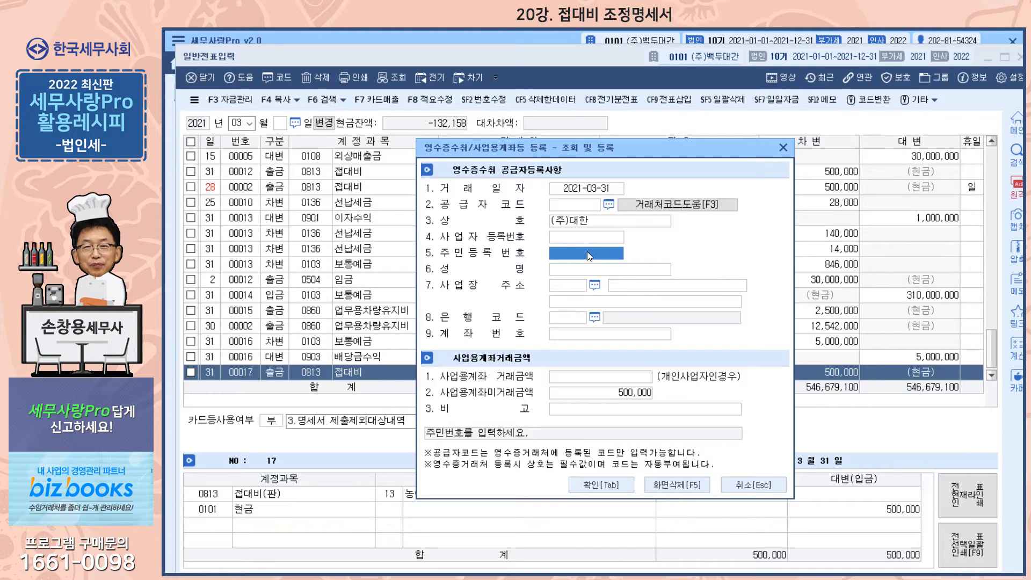
key("shift+Tab")
type("길")
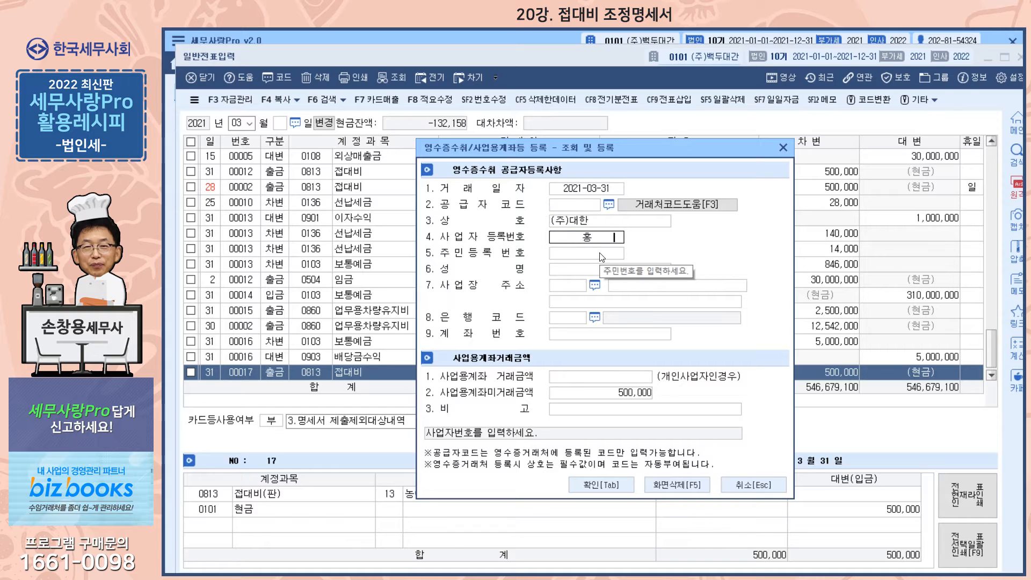
key("BackSpace")
key("BackSpace")
type("호")
key("BackSpace")
key("BackSpace")
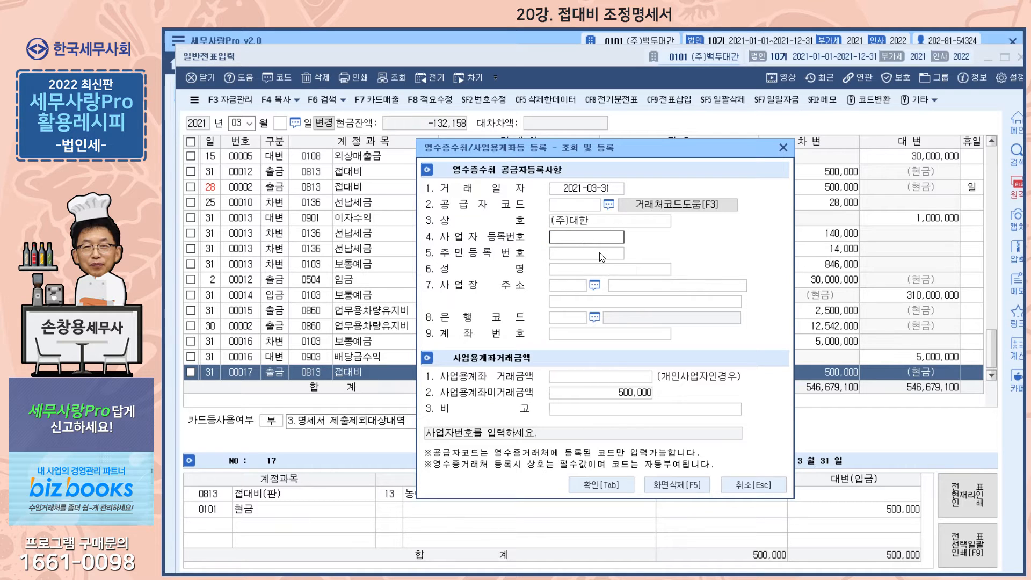
- Enter the supplier's personal name in the receipt registration and choose 003 기업은행 as the bank
left_click(583, 270)
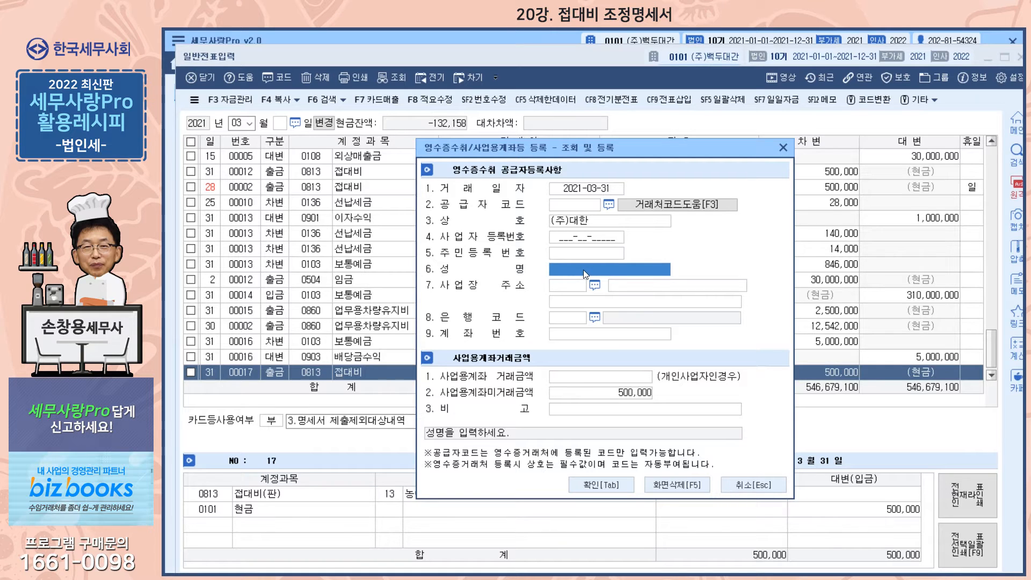
type("홍기ㄹ도")
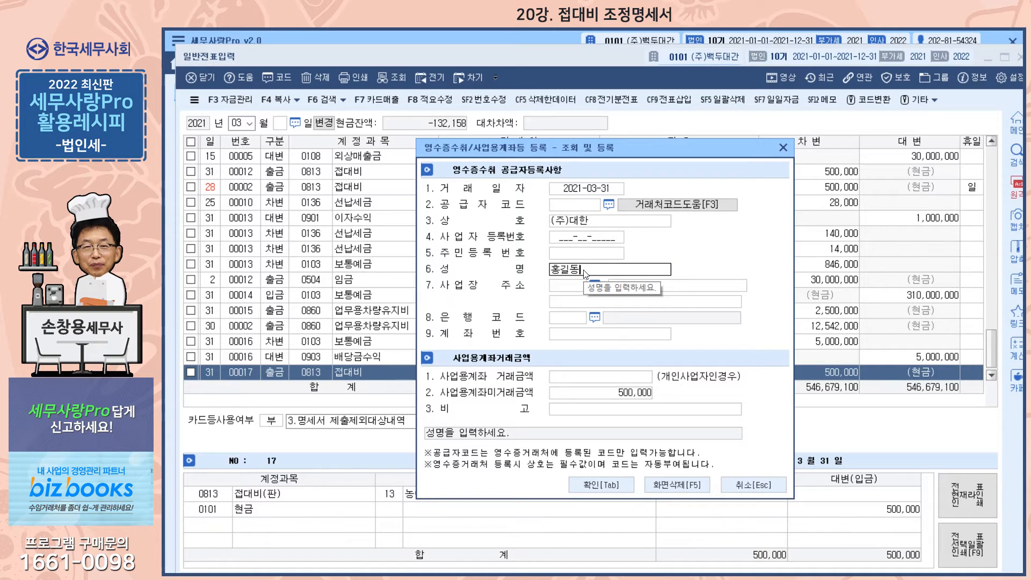
left_click(586, 255)
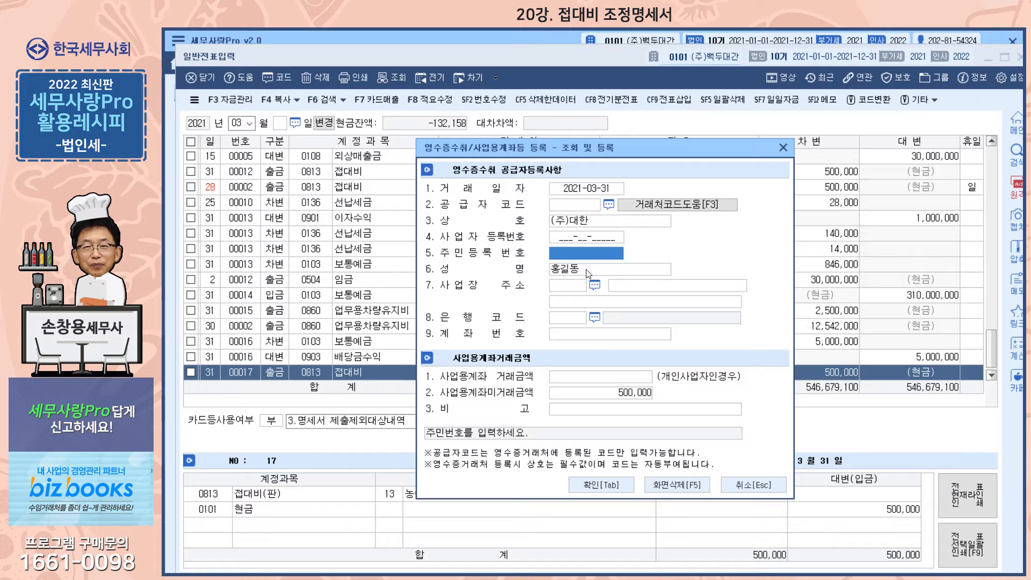
left_click(594, 318)
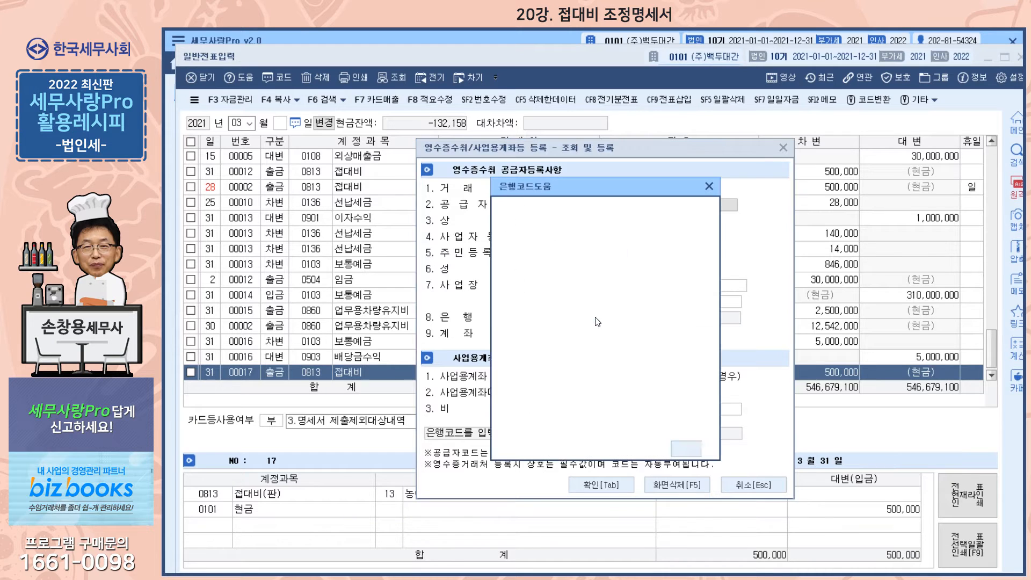
left_click(552, 293)
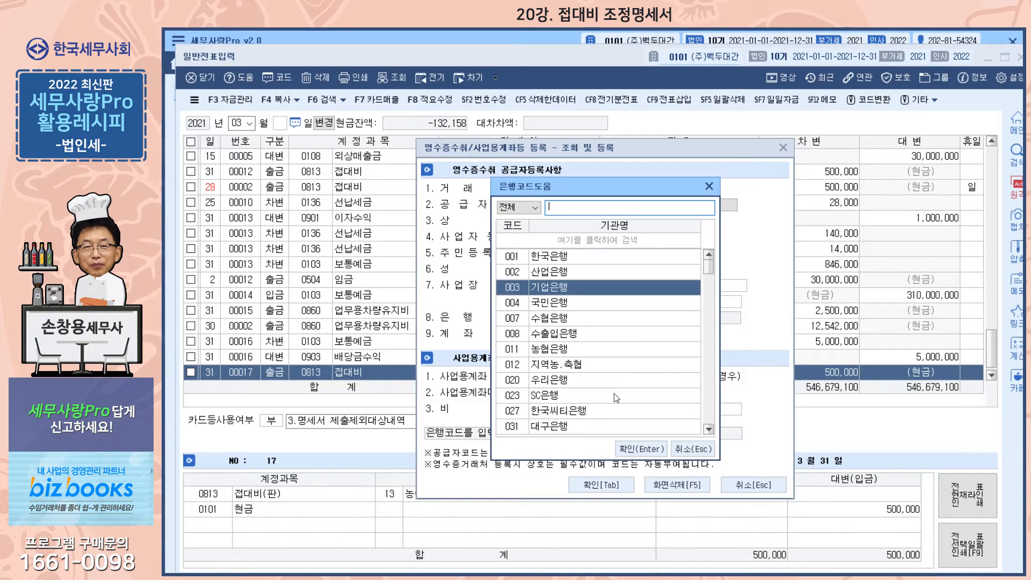
left_click(634, 449)
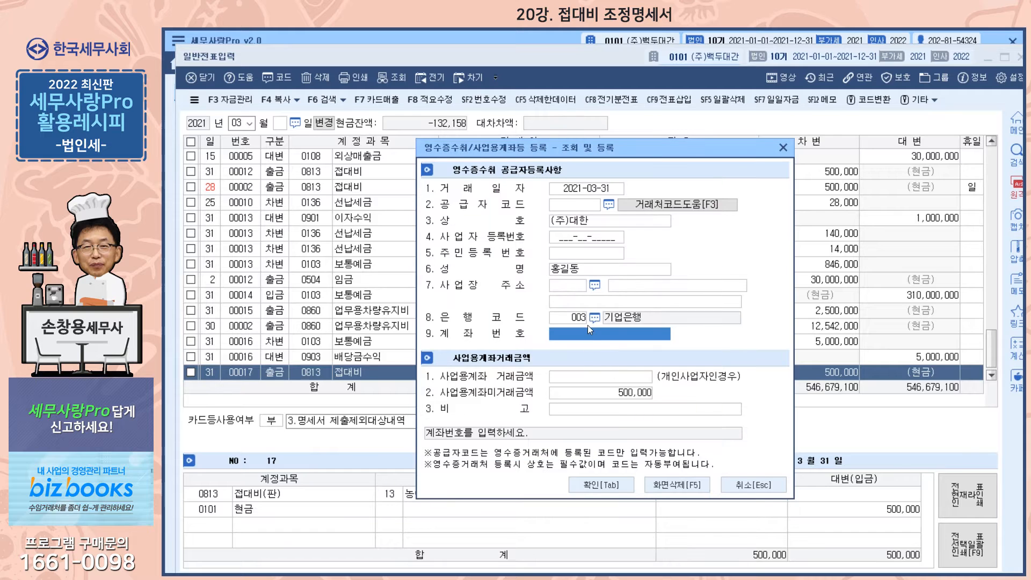
- Enter the supplier's bank account number and save the receipt registration
type("111-2")
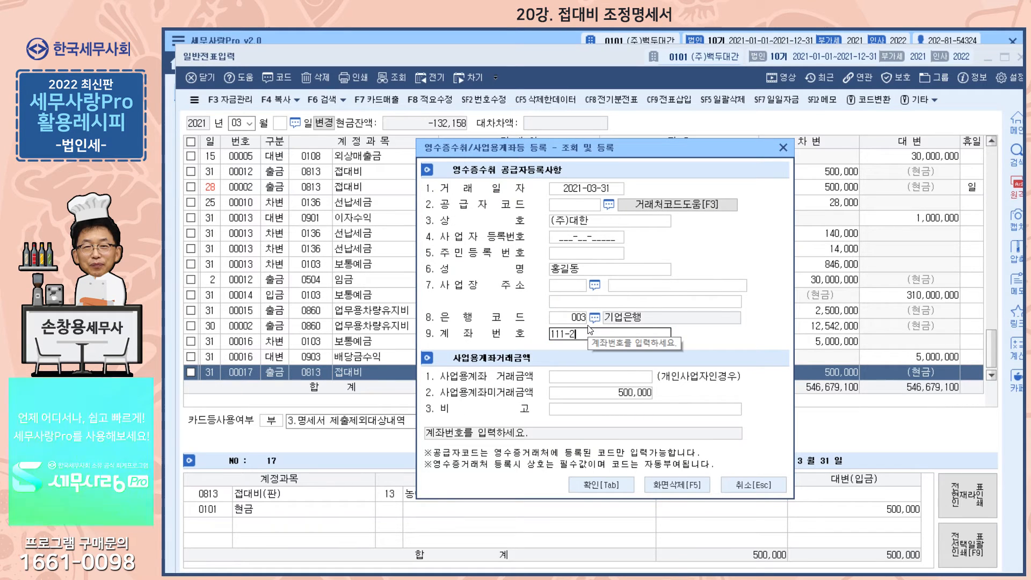
type("22-3333")
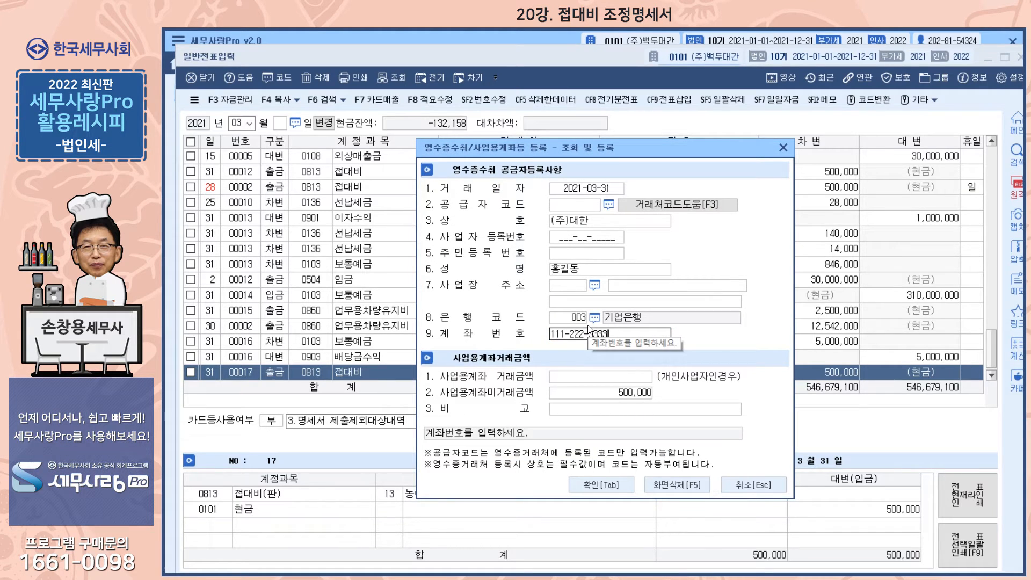
key("Return")
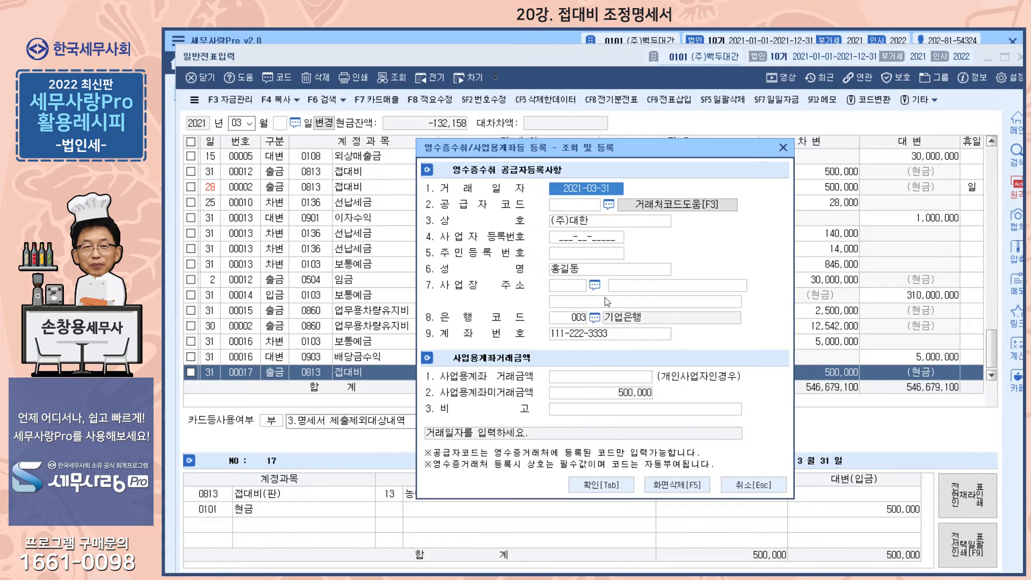
left_click(606, 486)
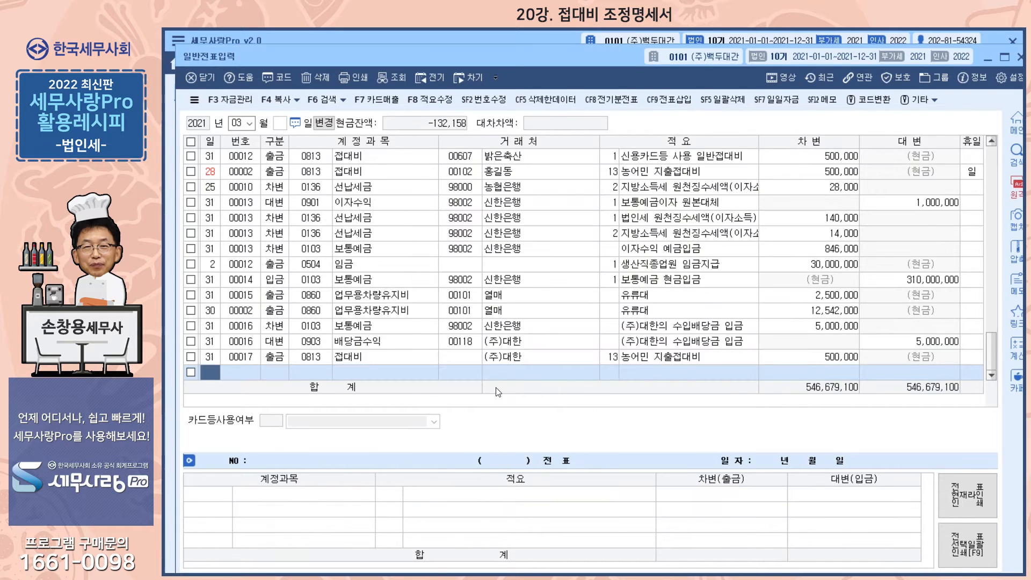
- Leave the general voucher entry and examine the 농어민 지출접대비 row in the 경비등의송금명세서, then close the statement
left_click(445, 357)
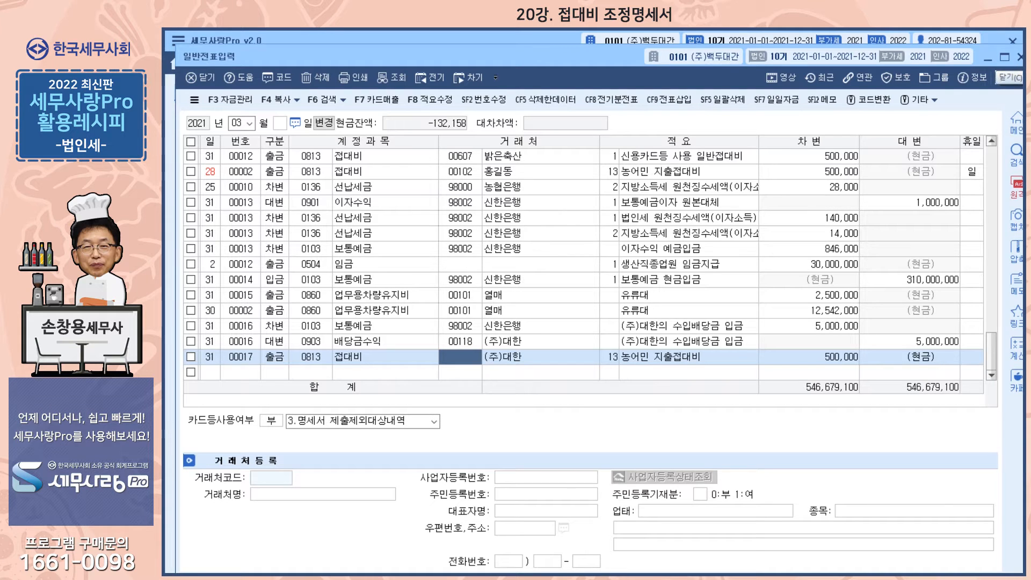
left_click(1019, 58)
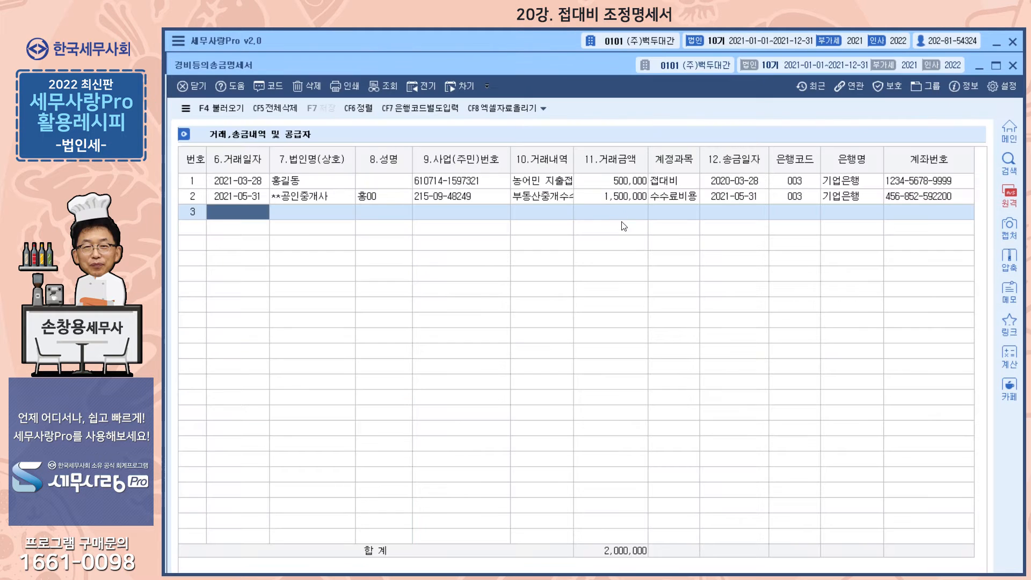
left_click(333, 185)
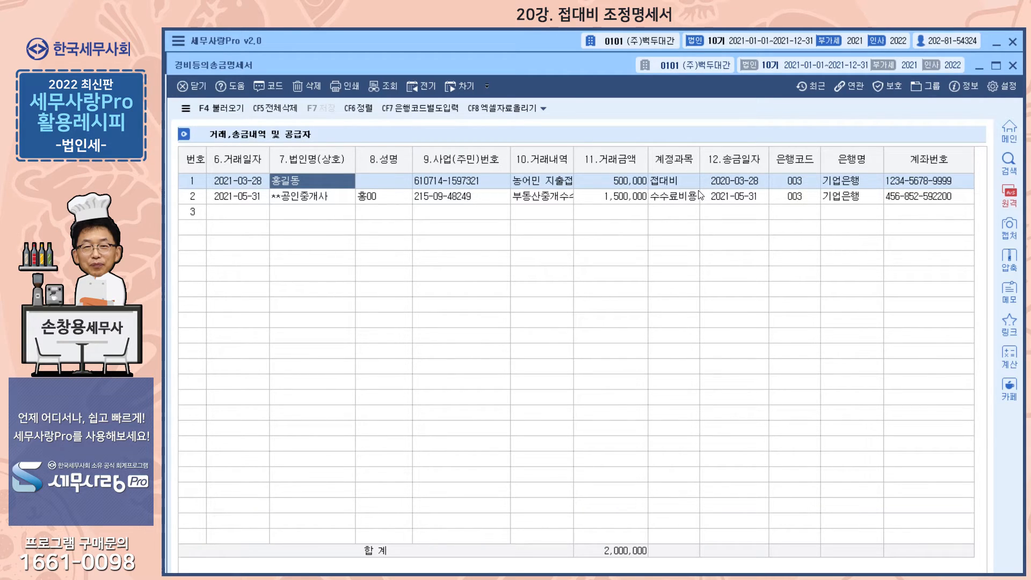
left_click(1013, 65)
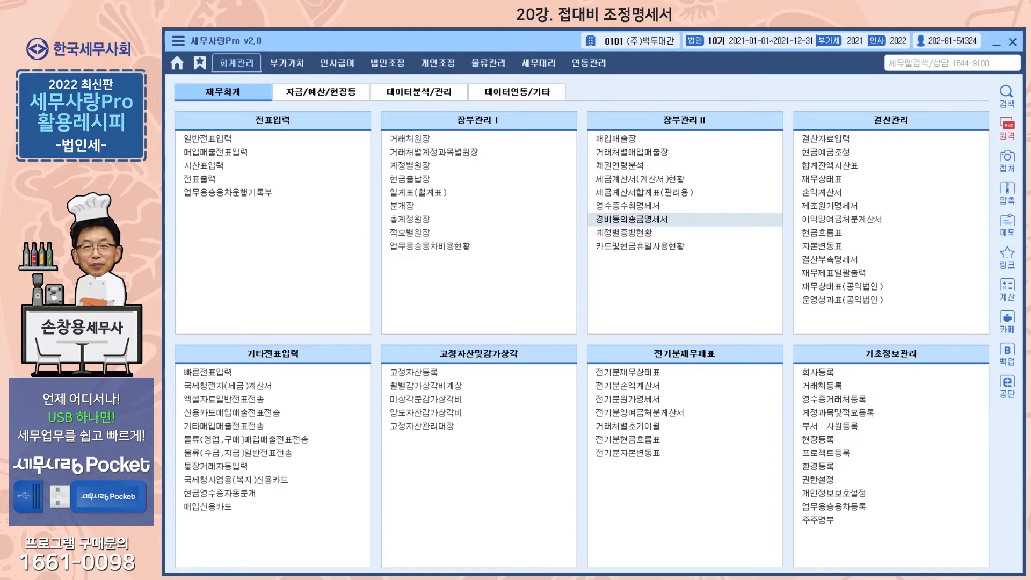
- Reopen 일반전표입력 and delete the day-31 농어민 지출접대비 voucher for (주)대한
left_click(208, 138)
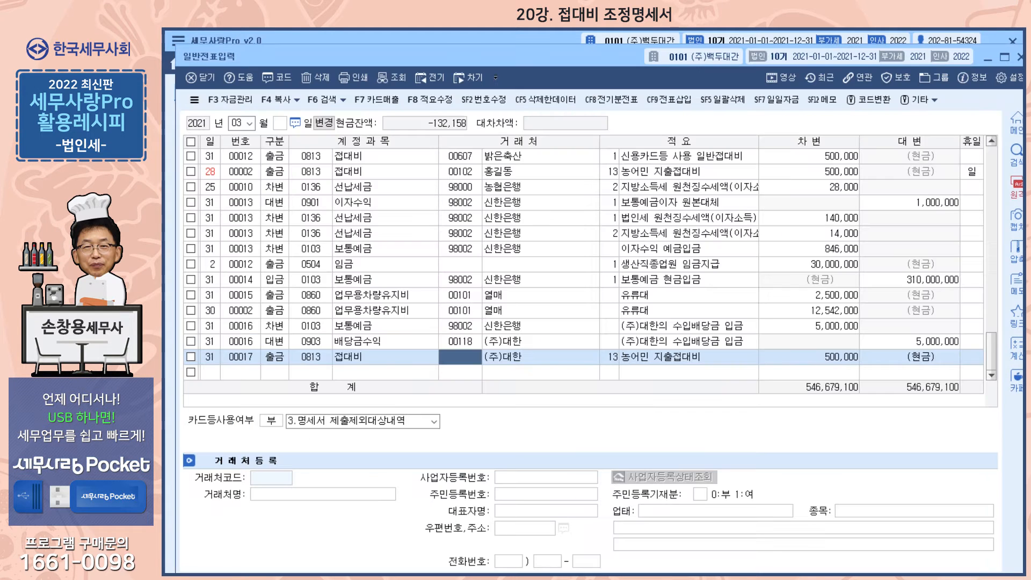
left_click(193, 356)
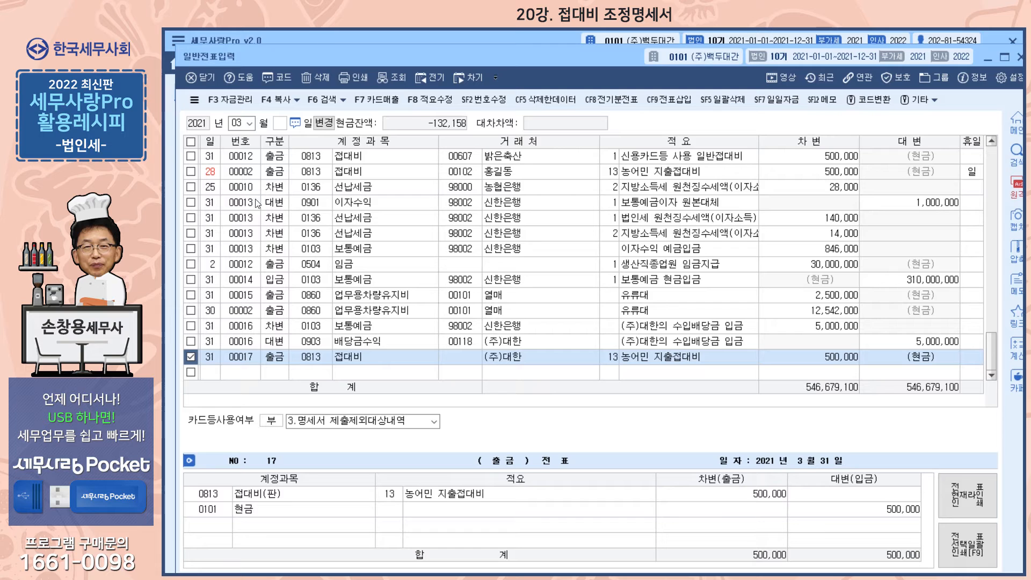
left_click(321, 78)
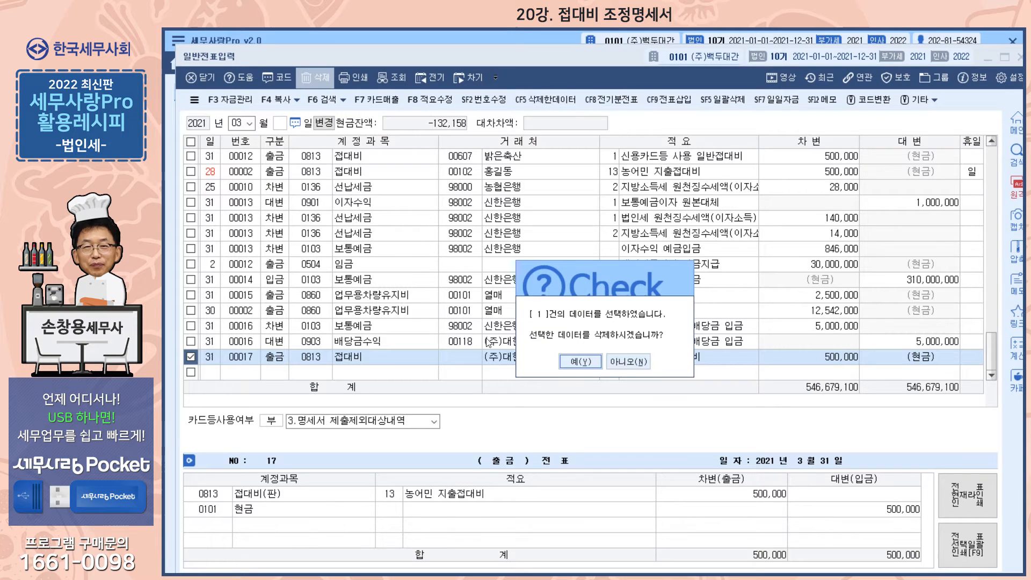
left_click(578, 363)
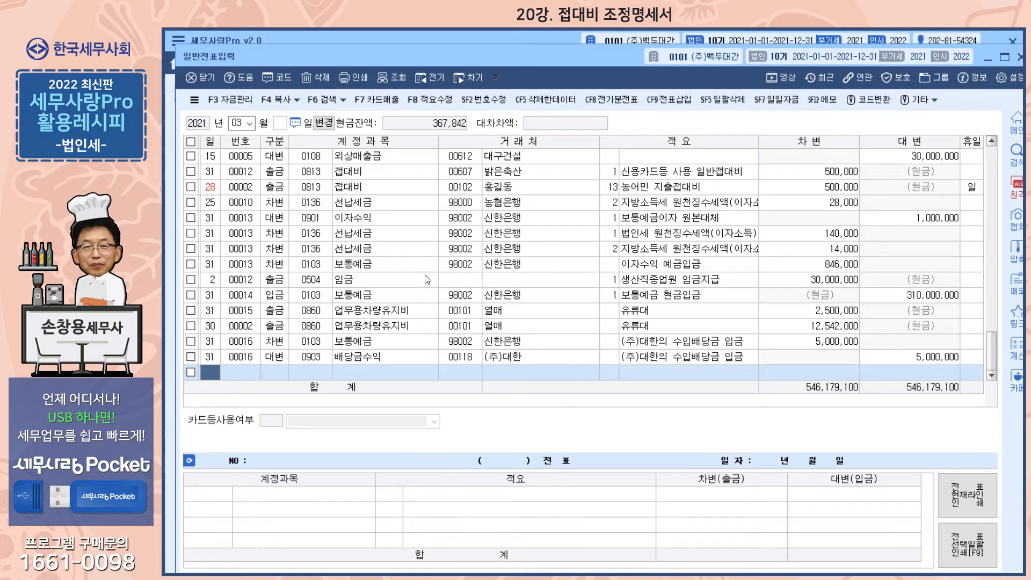
- Examine the 적요 options for the 밝은축산 접대비 voucher, including the full list, then close 일반전표입력
left_click(373, 177)
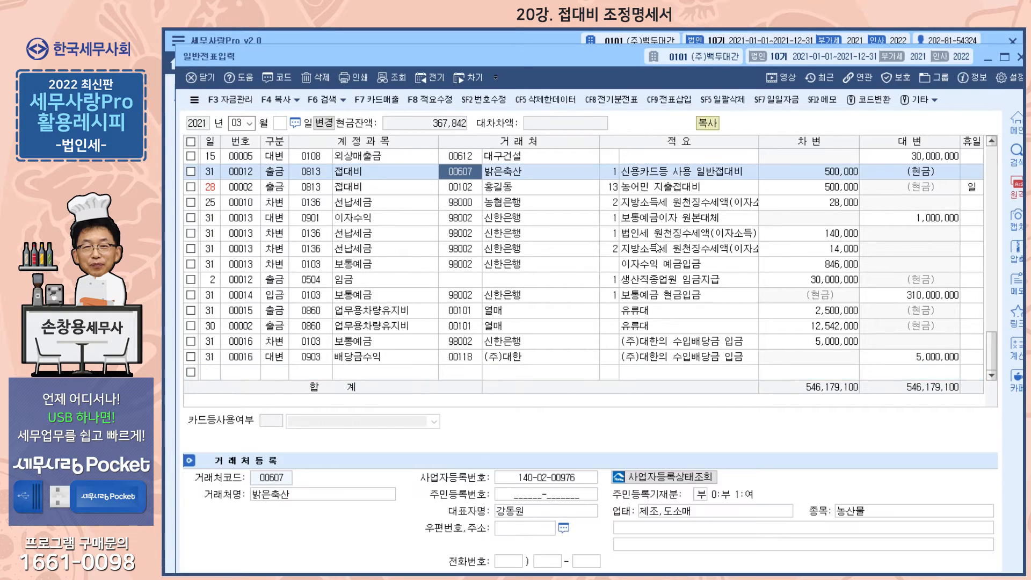
left_click(630, 171)
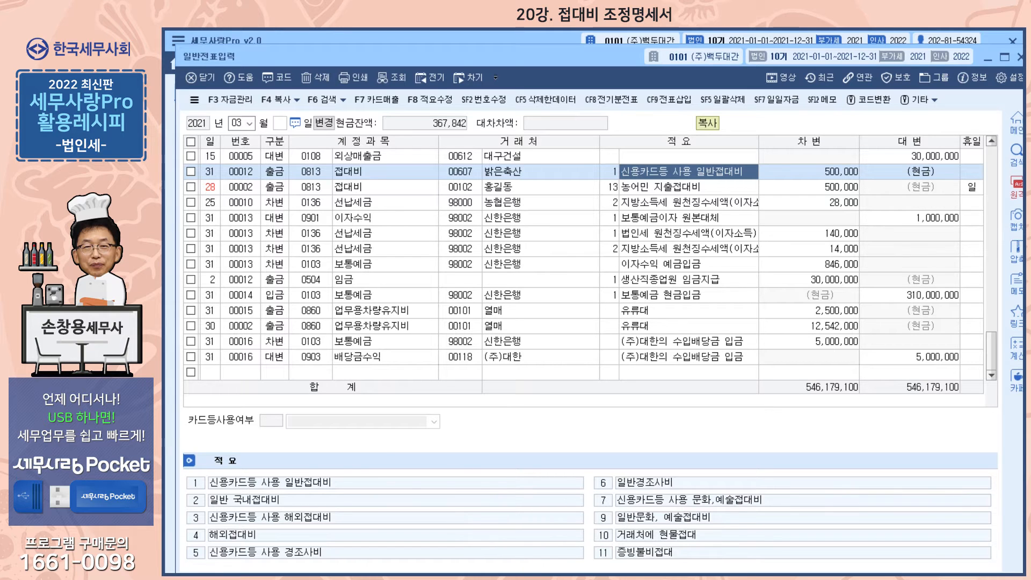
left_click_drag(557, 579, 557, 502)
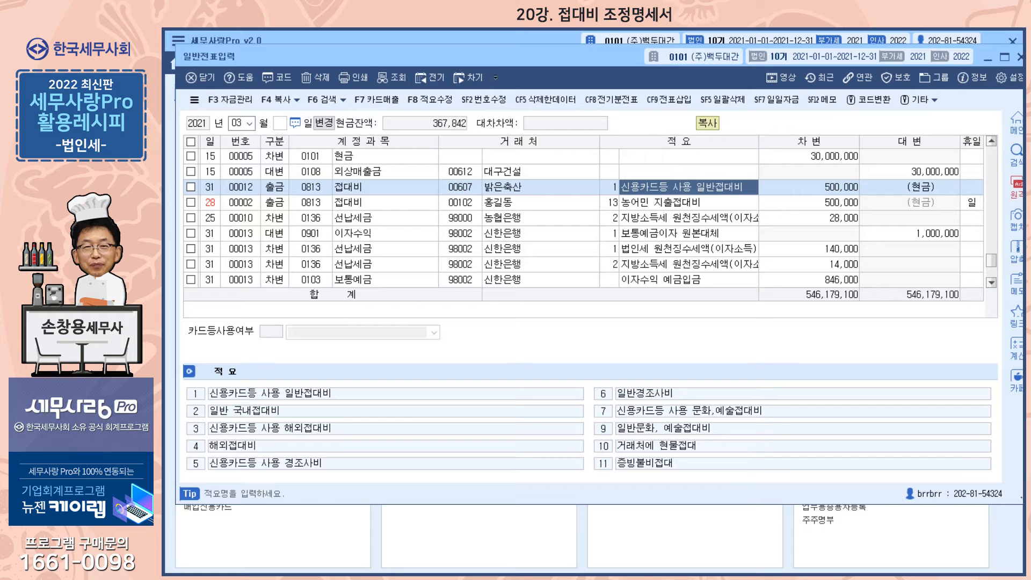
left_click(1021, 57)
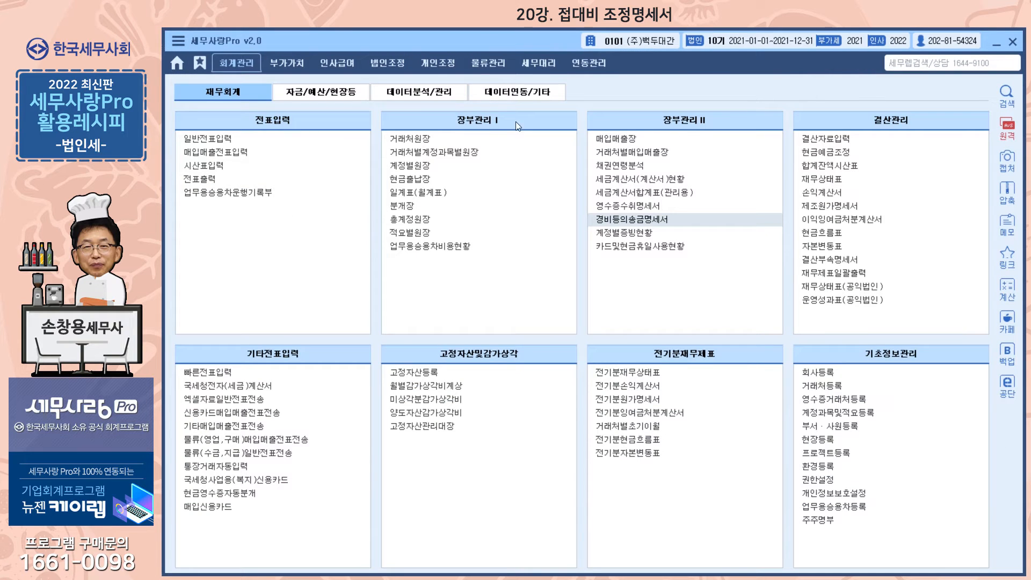
- Open 접대비조정명세서 from the 법인조정 section, delete all its existing data and reload the amounts
left_click(395, 68)
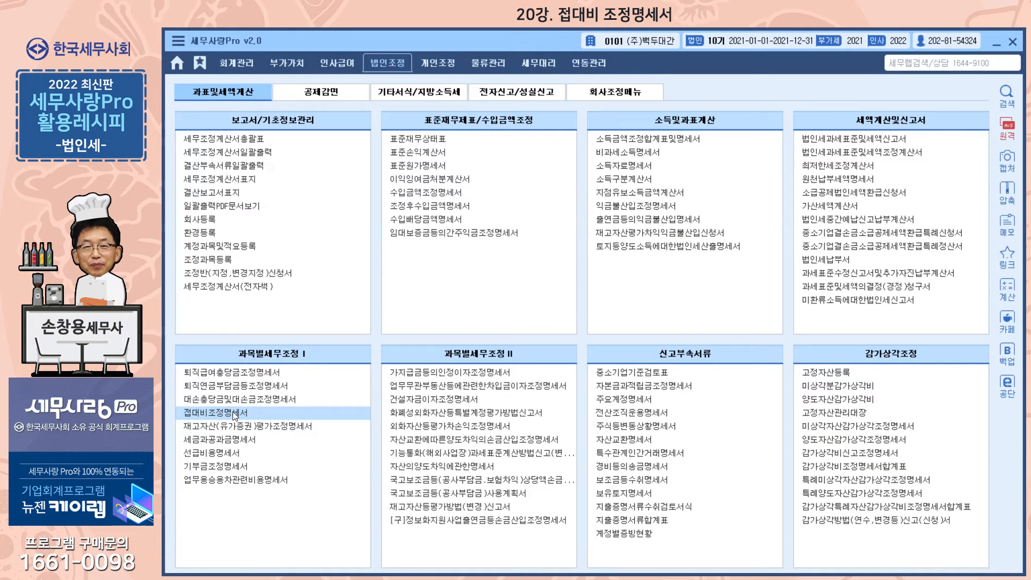
left_click(235, 416)
mouse_move(511, 57)
left_mouse_down()
mouse_move(494, 45)
mouse_move(505, 44)
left_mouse_up()
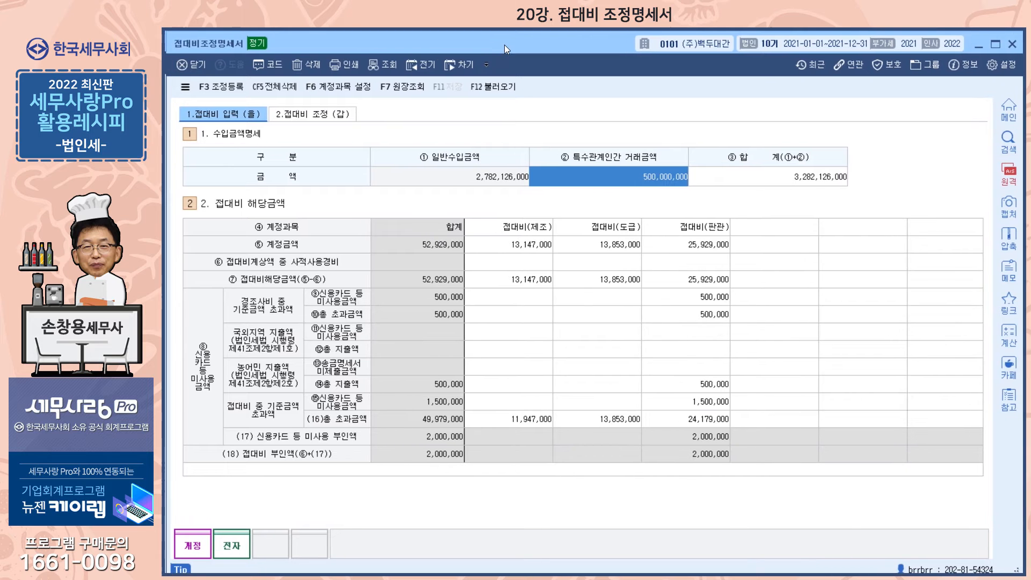
left_click(279, 91)
left_click(569, 349)
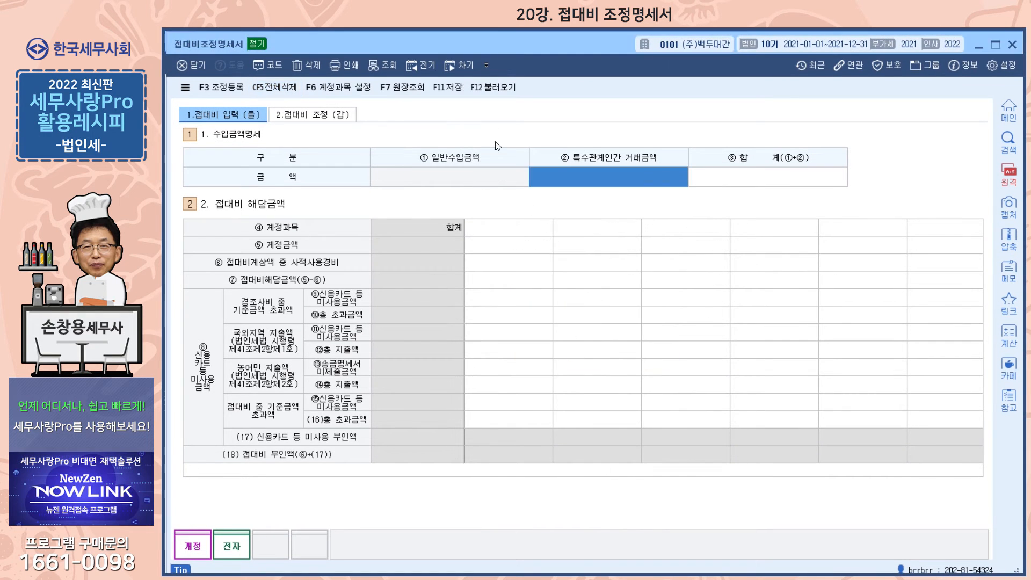
left_click(493, 89)
left_click(562, 349)
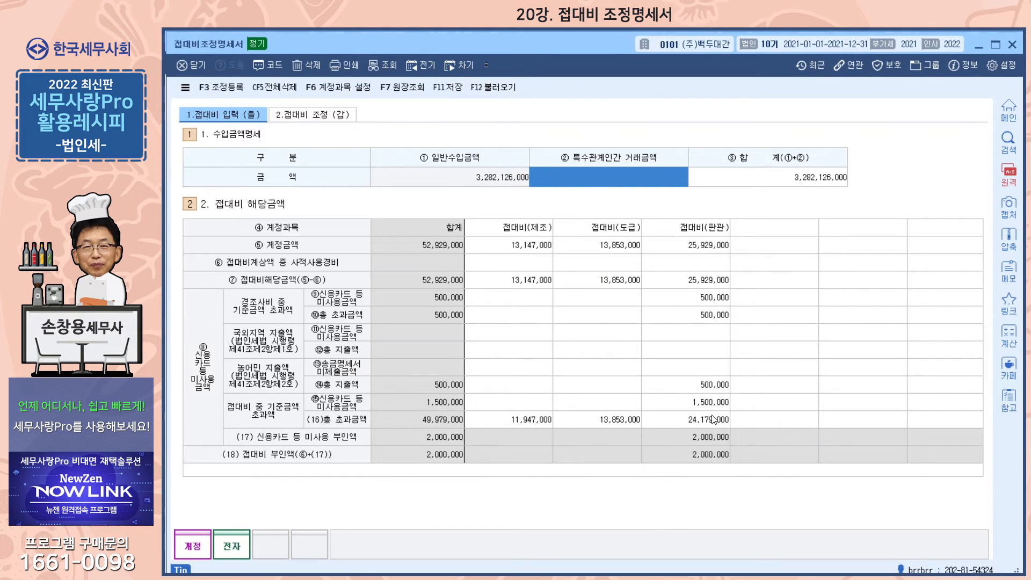
- Examine the 농어민 총 지출액 and the 기준금액 초과액 신용카드 등 미사용금액 in the 접대비(판관) column
left_click(696, 406)
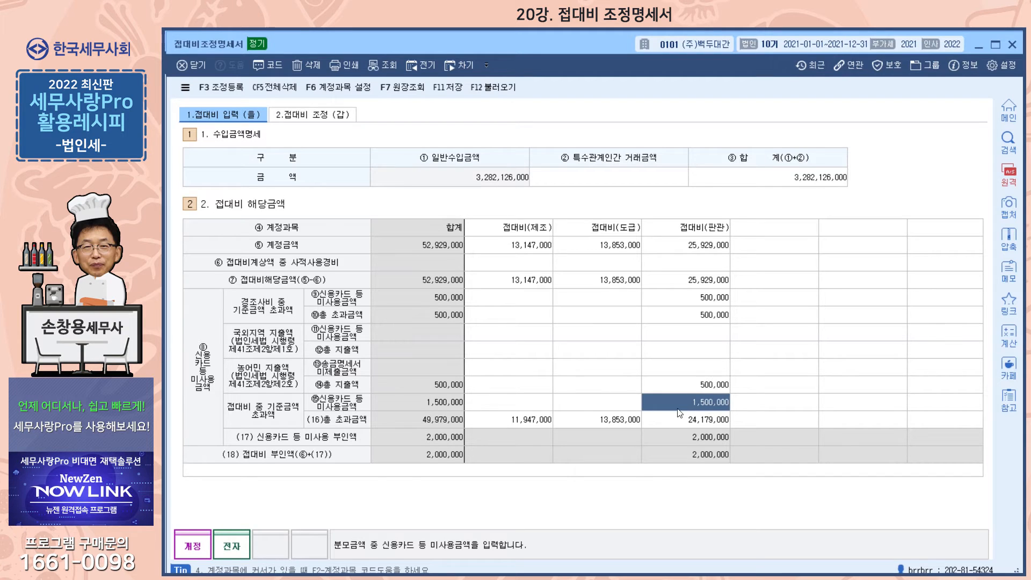
left_click(713, 388)
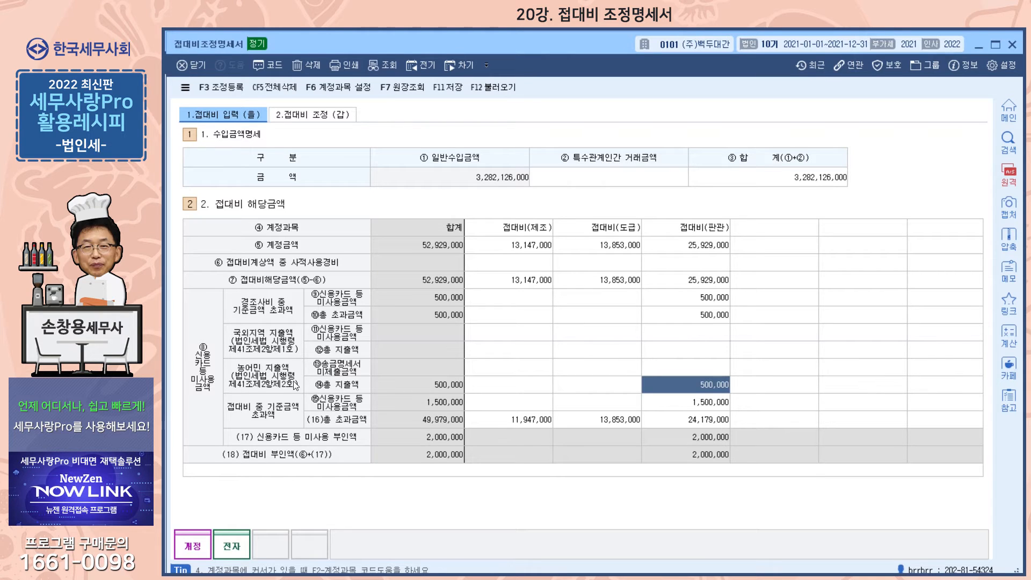
left_click(699, 408)
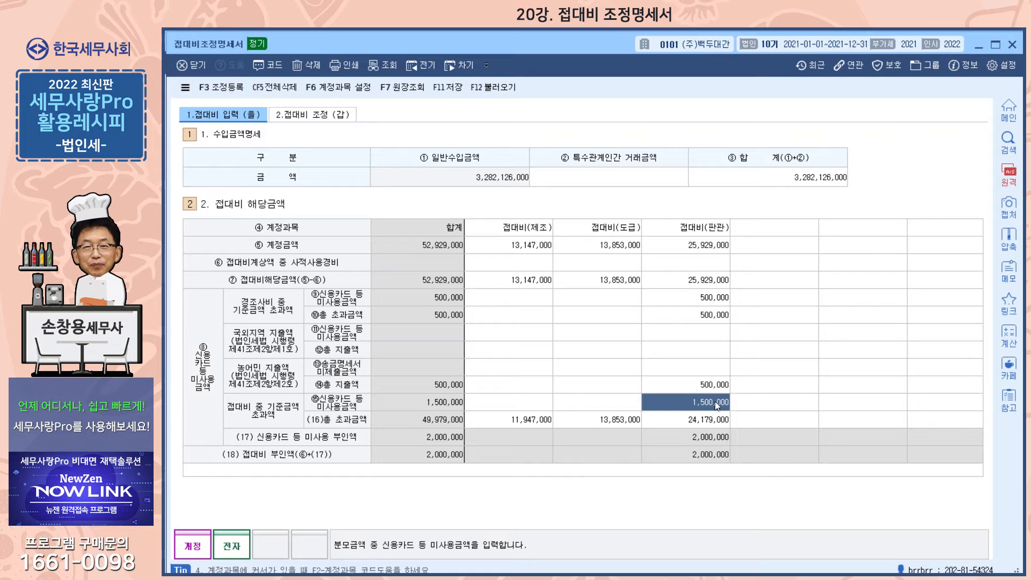
key("Escape")
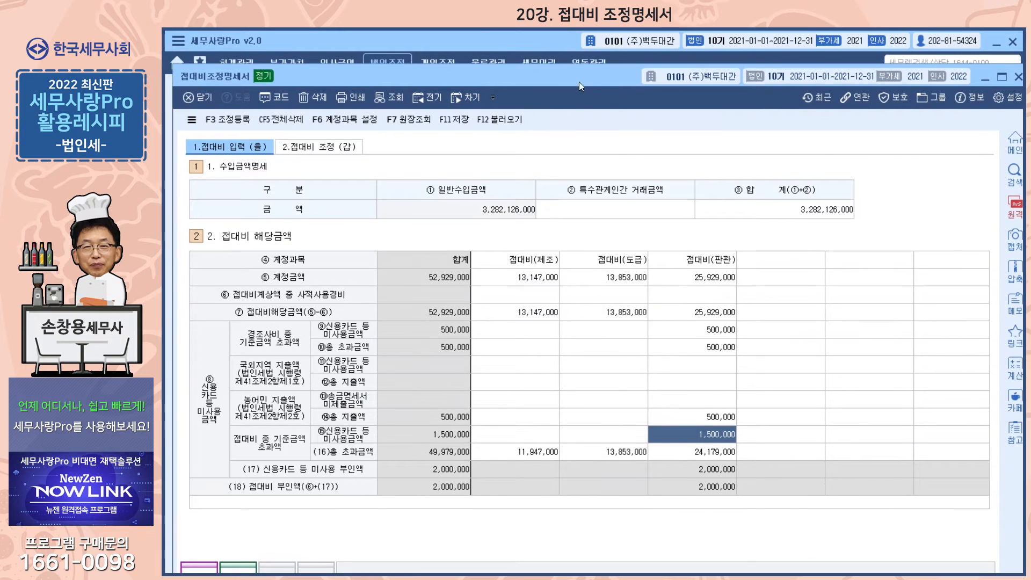
- Open 일반전표입력 for month 01 and start a 출금 voucher dated day 31
left_click(240, 67)
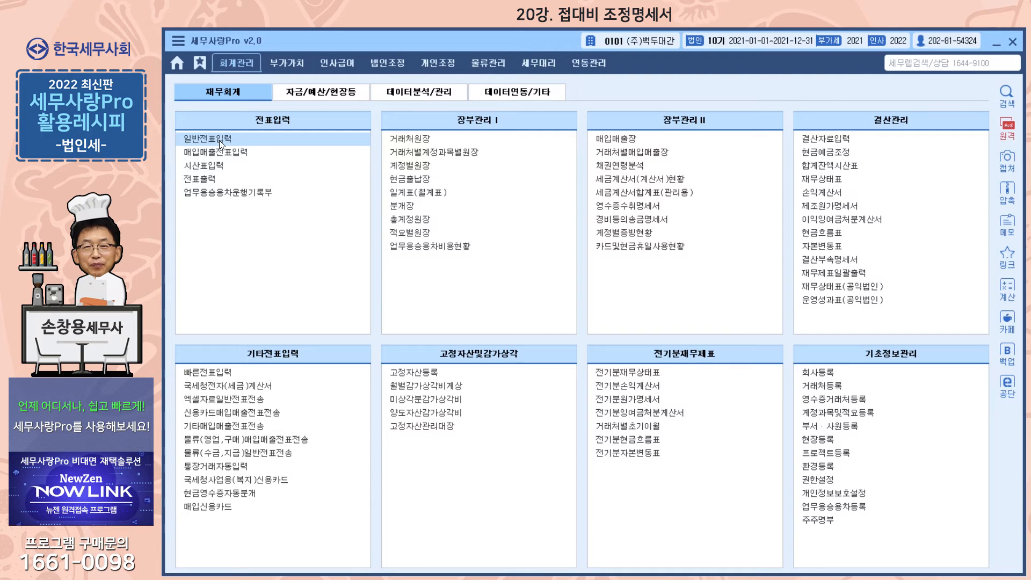
left_click(221, 141)
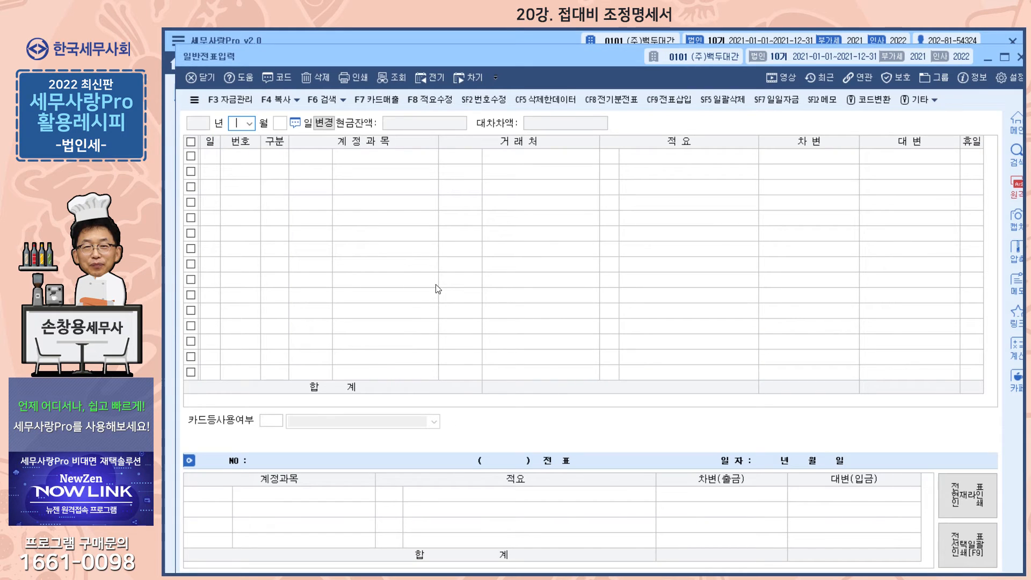
type("1")
key("Return")
key("Return")
type("31")
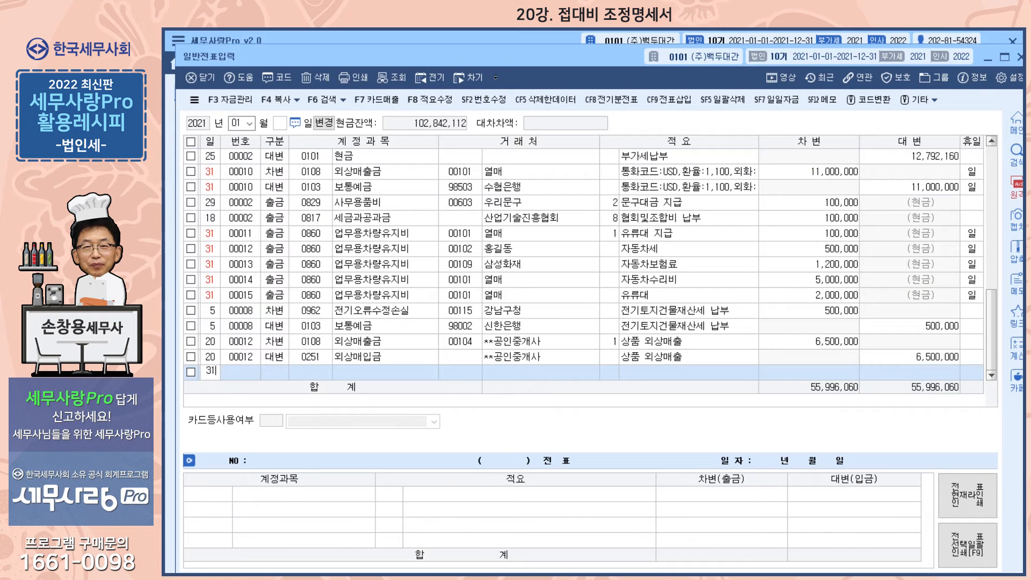
key("Return")
type("1")
key("Return")
key("Return")
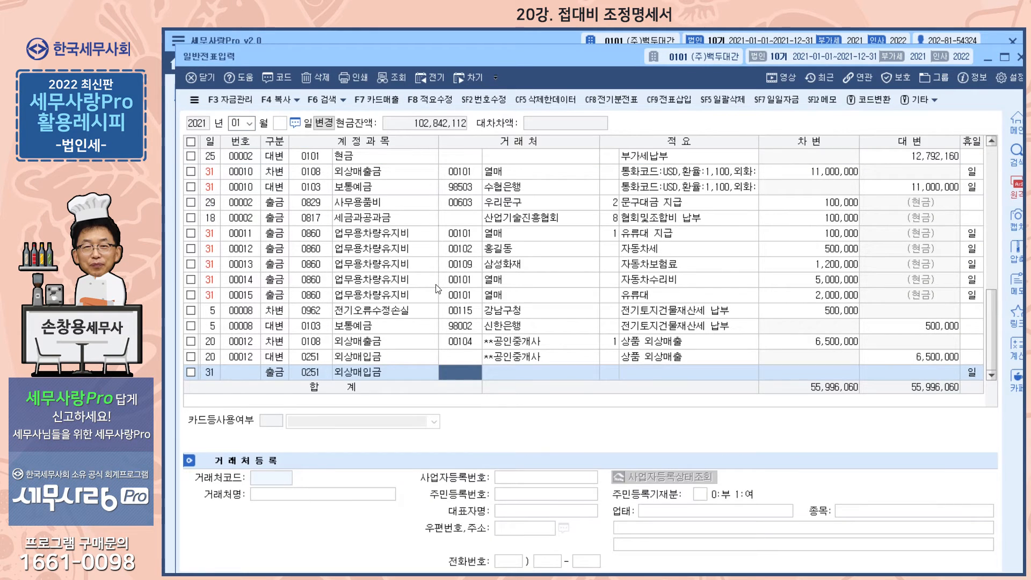
- Set the voucher's account to 0813 접대비, accept **공인중개사 as 거래처 and choose 적요 1 신용카드등 사용 일반접대비
key("Left")
type("0813")
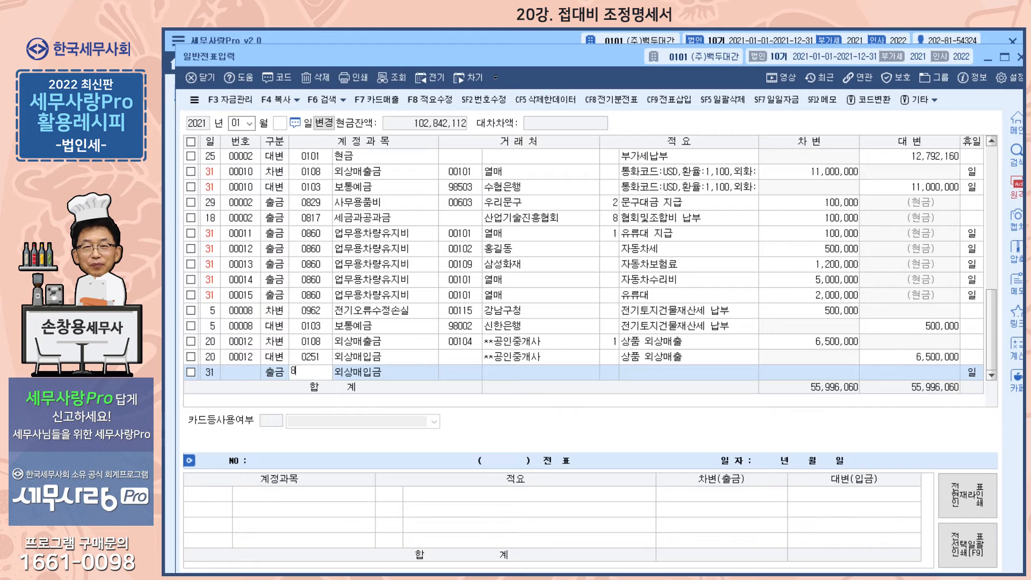
key("Return")
key("Return")
key("Return")
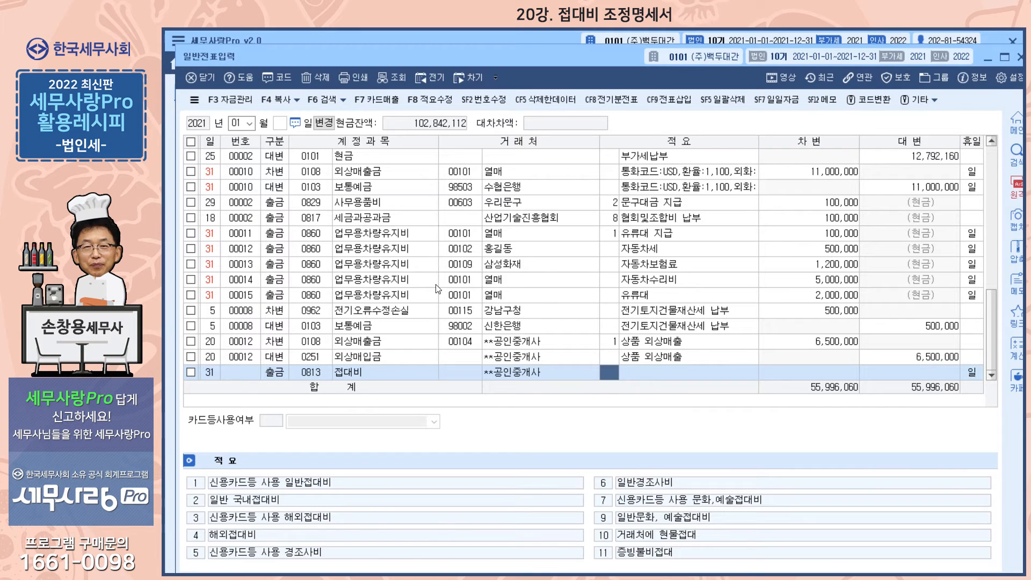
type("1")
key("Return")
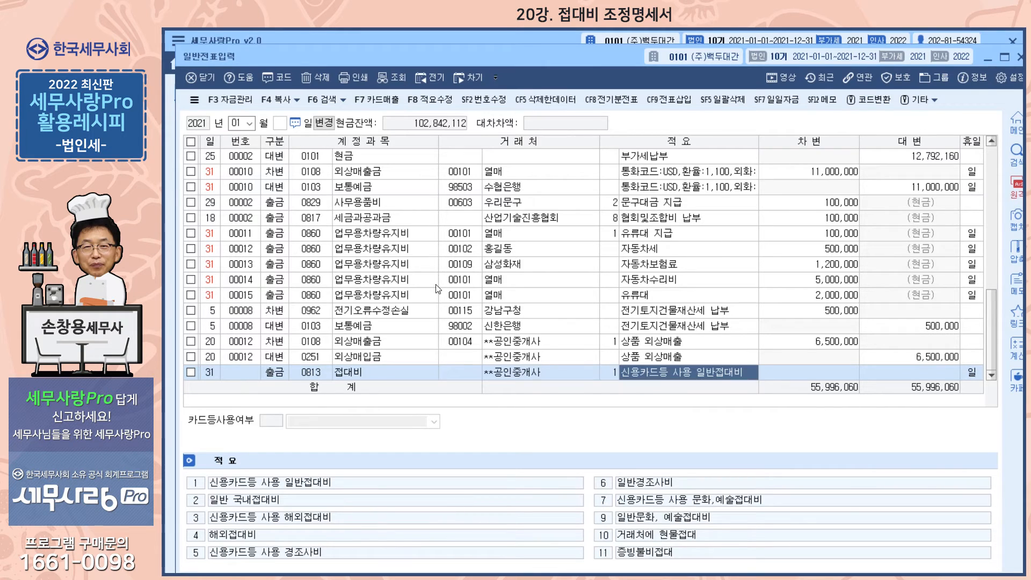
- Clear the voucher's 적요 code while keeping its description text, record a 차변 amount of 1,000,000 and leave the voucher entry
left_click(615, 377)
key("BackSpace")
key("Return")
key("Return")
type("1000000")
key("Return")
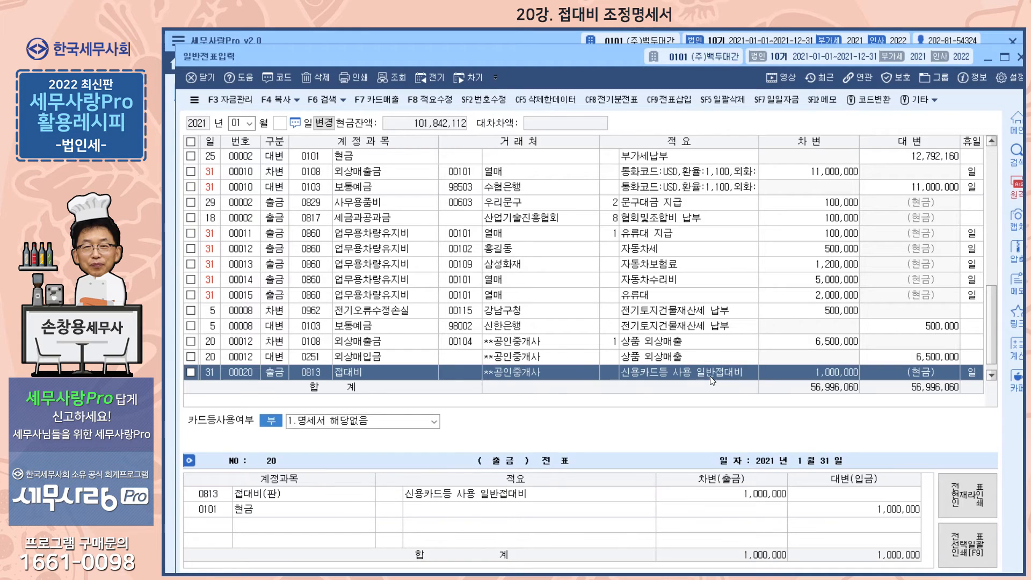
key("Return")
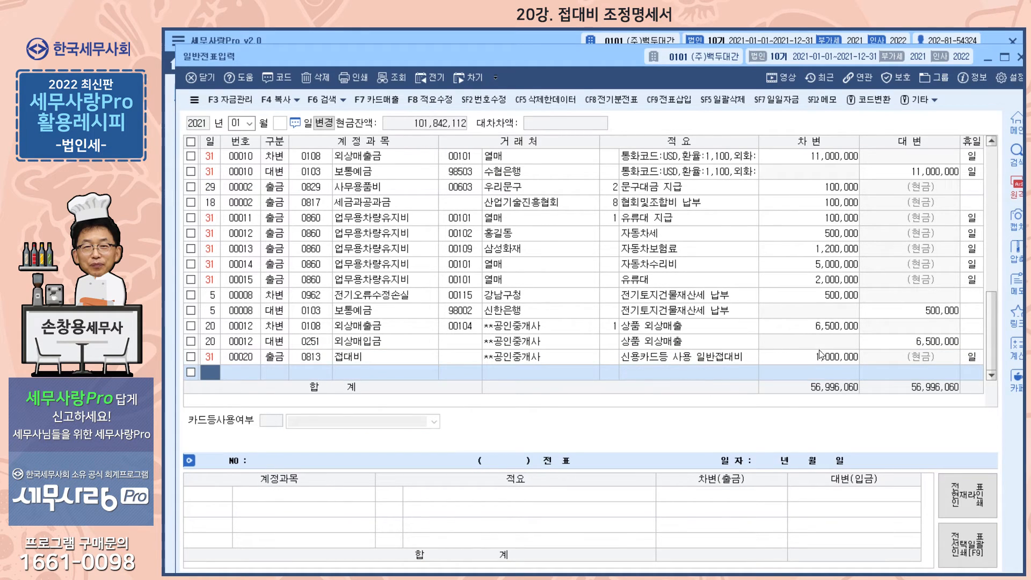
left_click(801, 360)
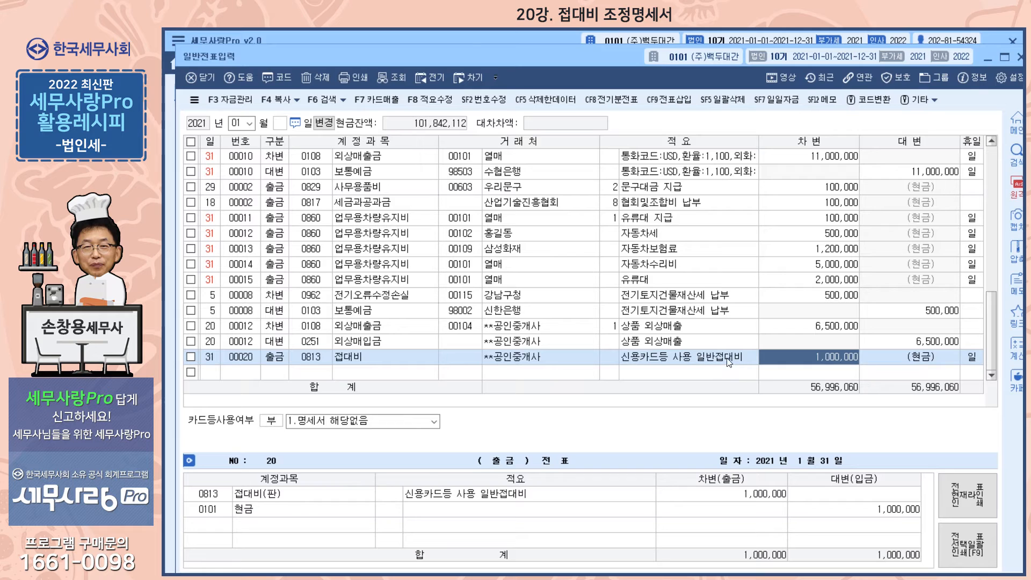
key("Escape")
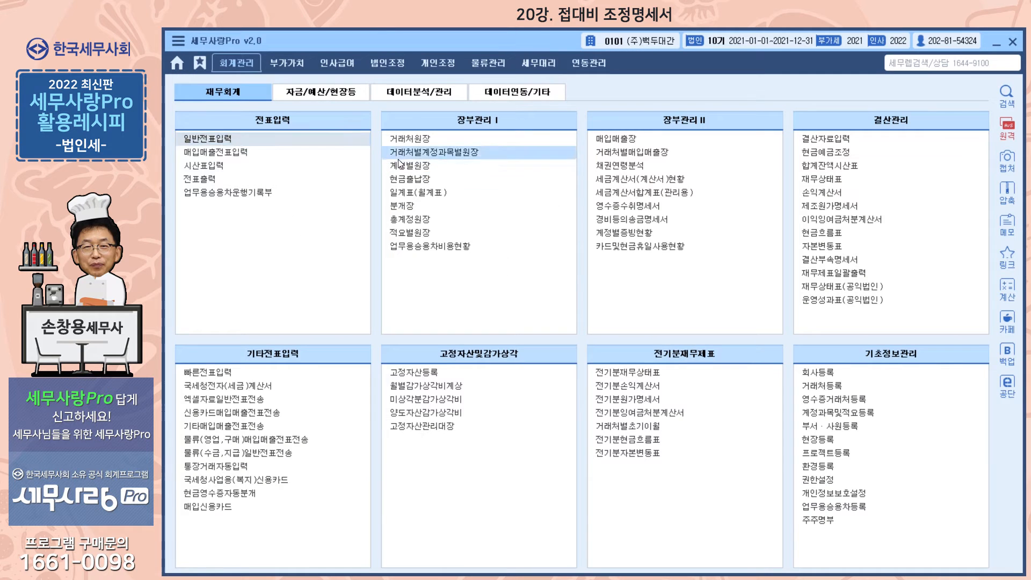
- Return to 접대비조정명세서 and reload its amounts from the vouchers
left_click(382, 67)
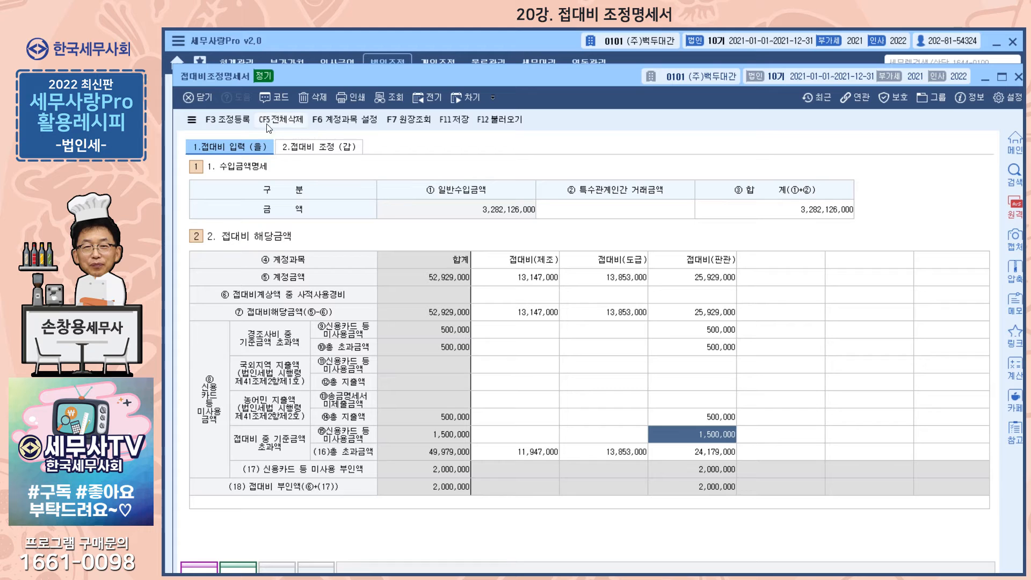
left_click(497, 119)
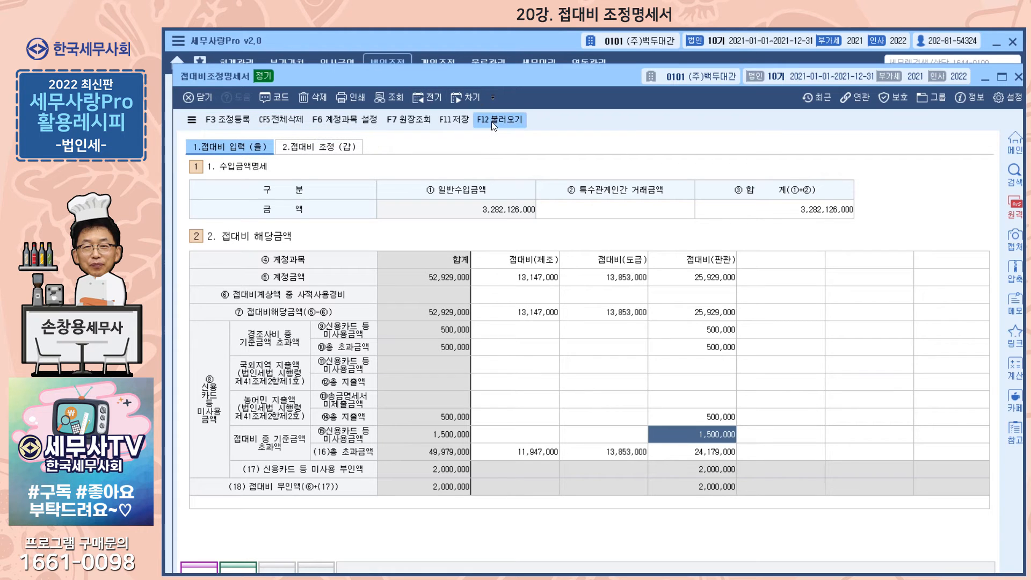
left_click(578, 383)
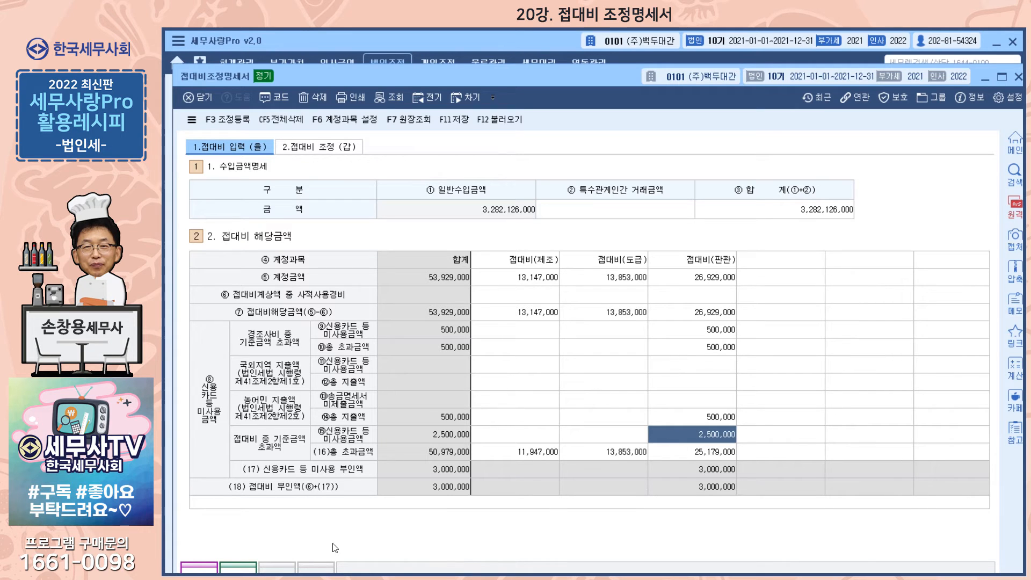
- Switch back to 일반전표입력 and compare the 접대비 voucher's blank 적요 code with the available 적요 list
key("alt+Tab")
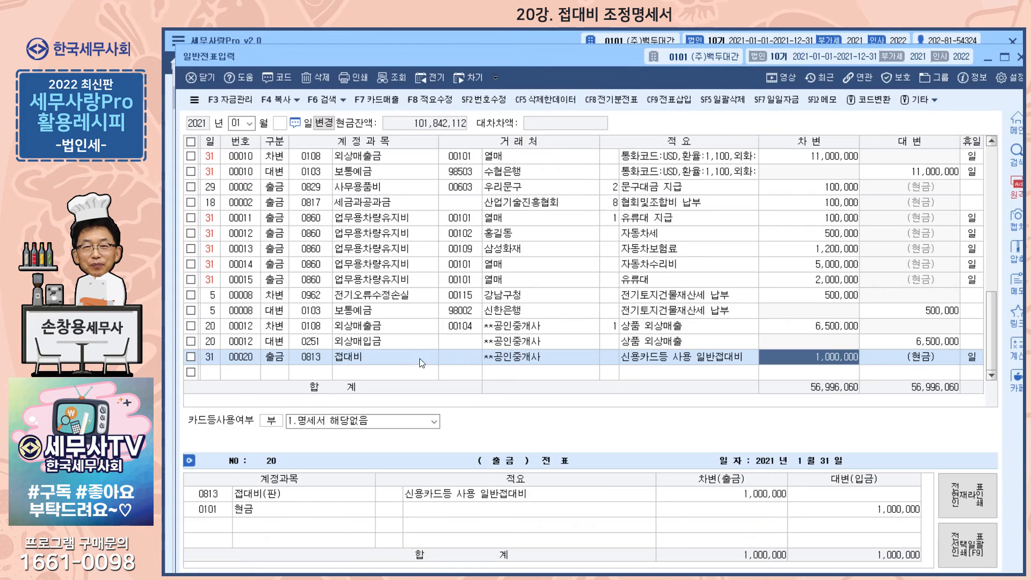
left_click(611, 358)
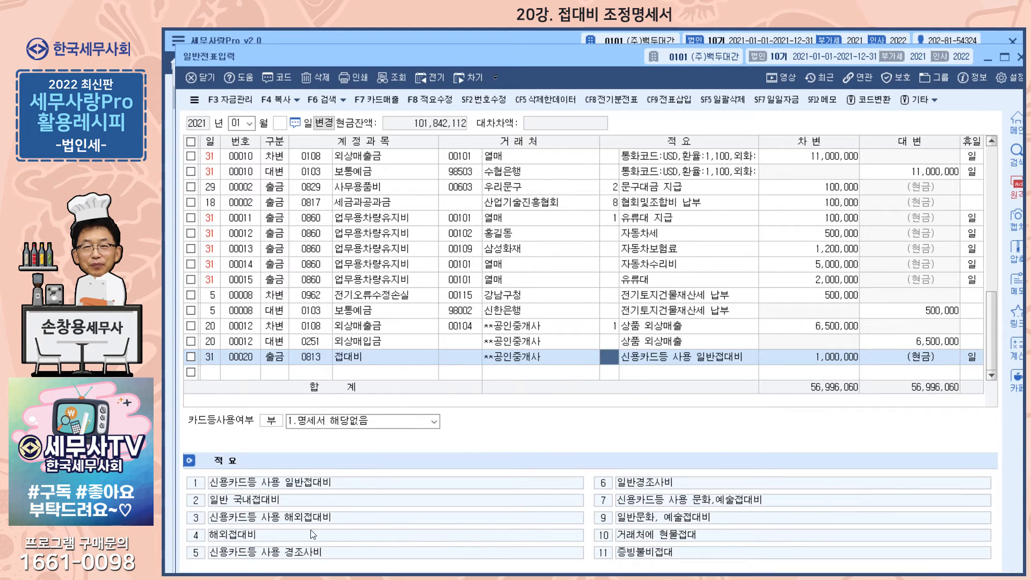
left_click_drag(506, 579, 512, 528)
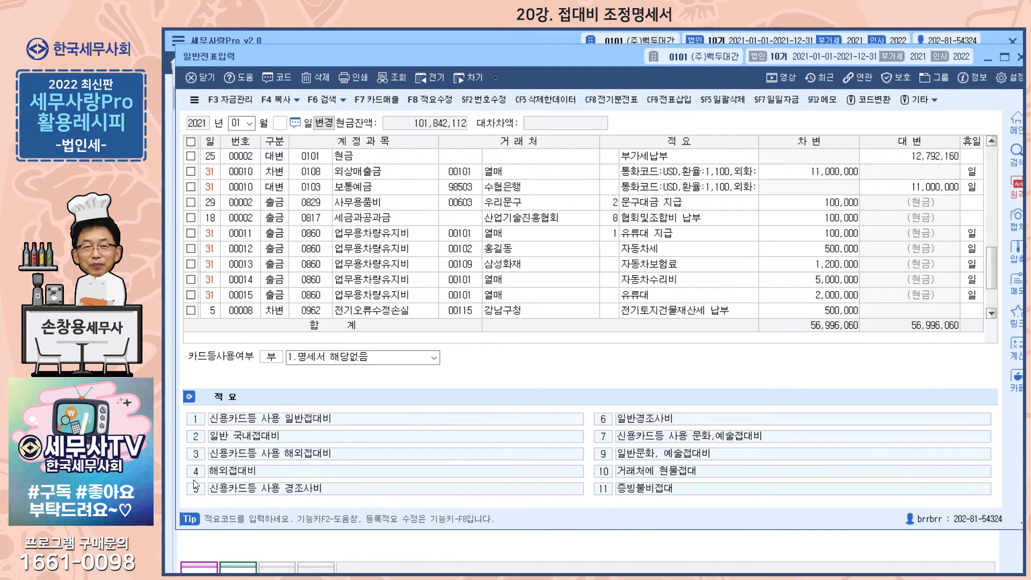
scroll(584, 302, "down", 2)
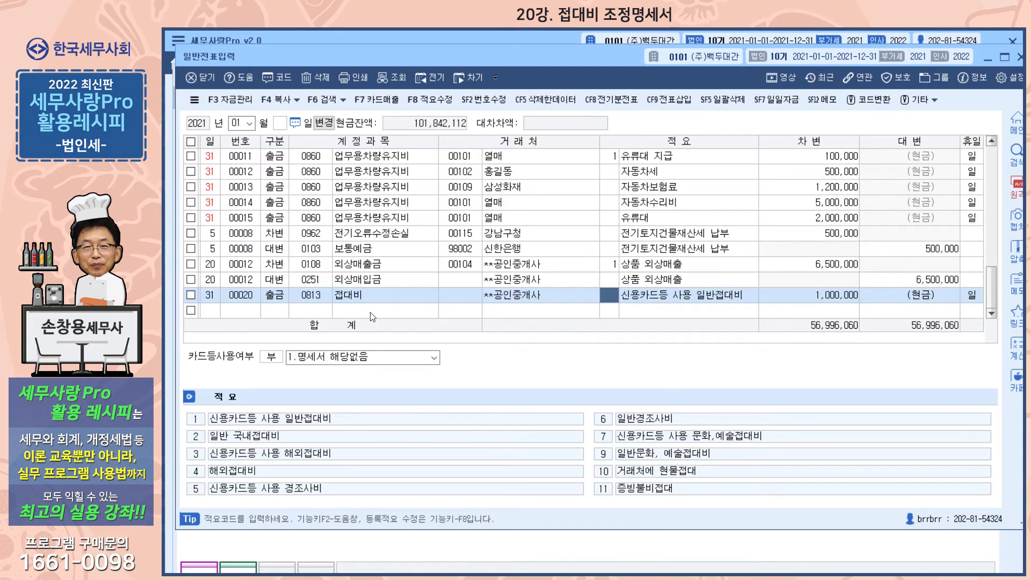
- Delete the day-31 접대비 voucher for **공인중개사
left_click(191, 295)
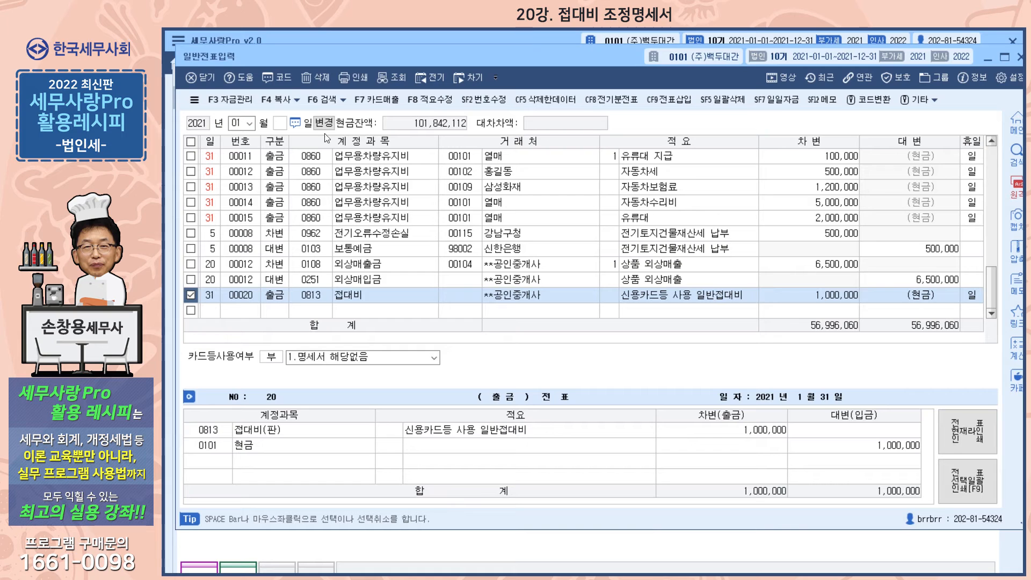
left_click(319, 78)
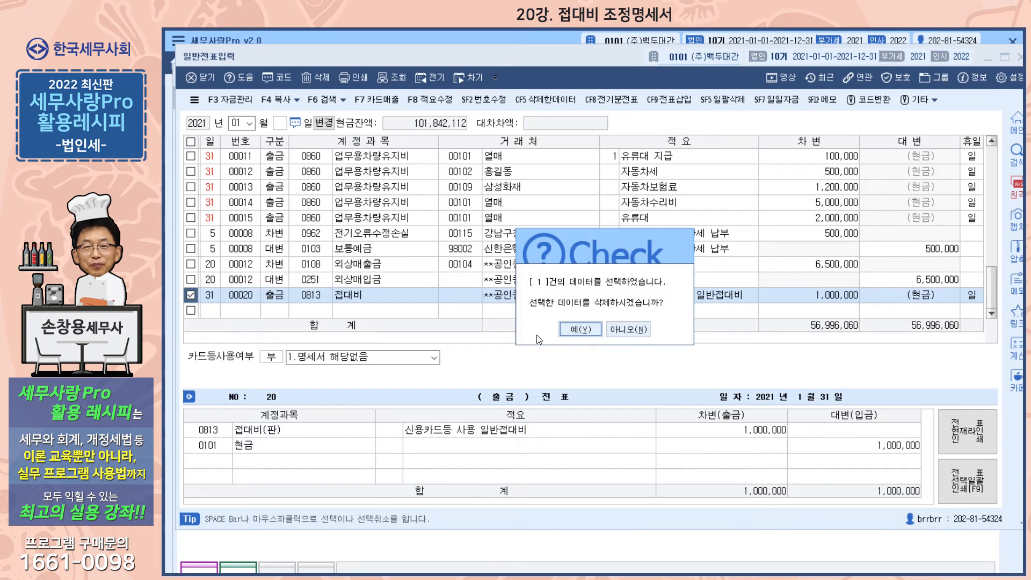
left_click(570, 331)
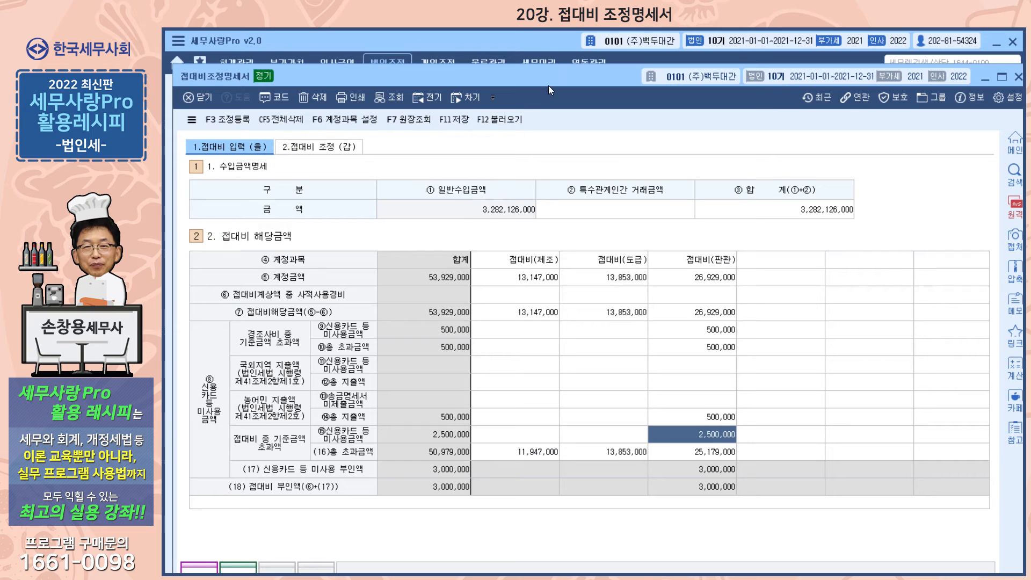
- Delete all data entered in 접대비조정명세서
left_click(279, 119)
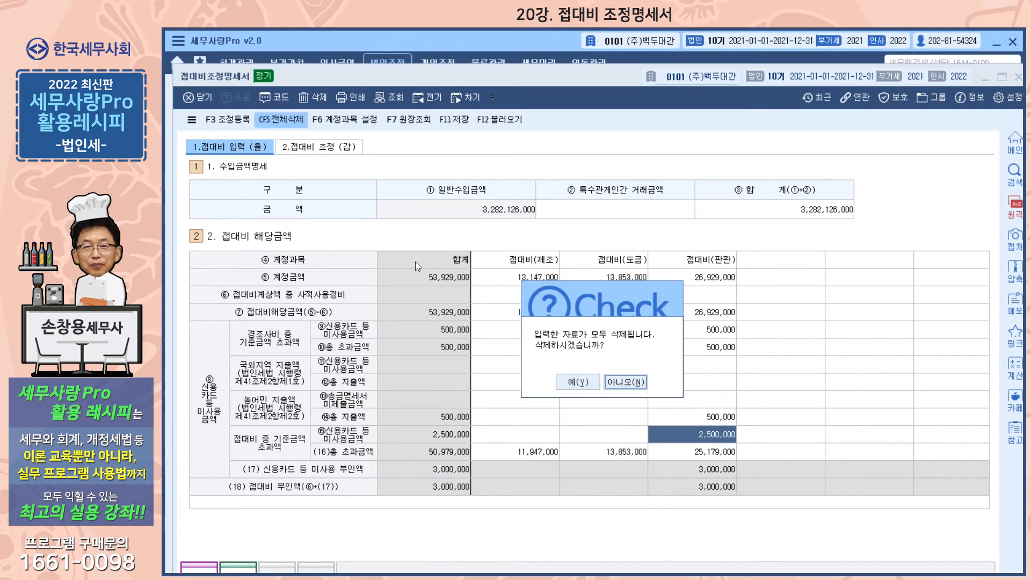
left_click(577, 382)
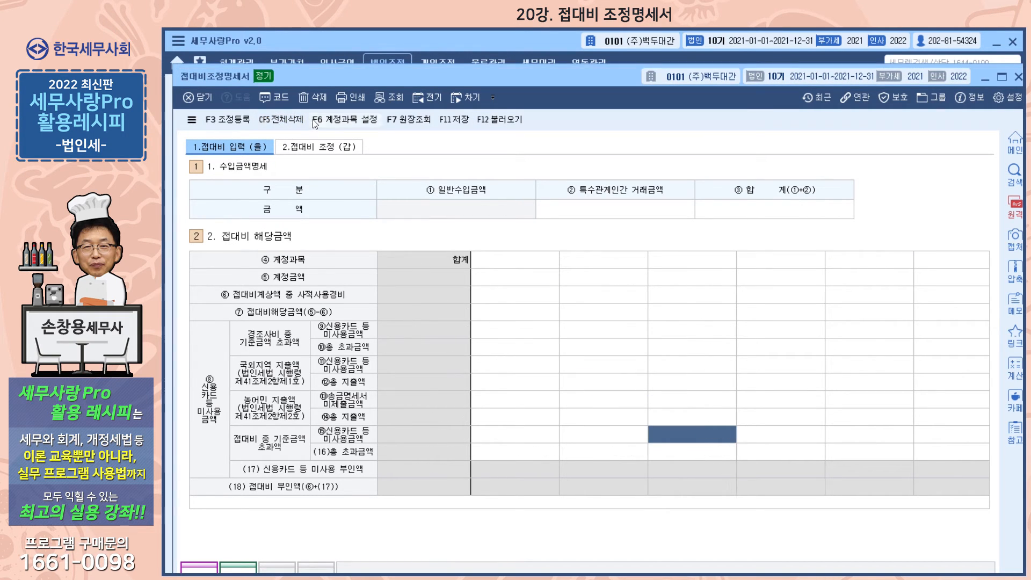
- Reload the 접대비조정명세서 amounts from the vouchers, agreeing to replace the existing data
left_click(499, 120)
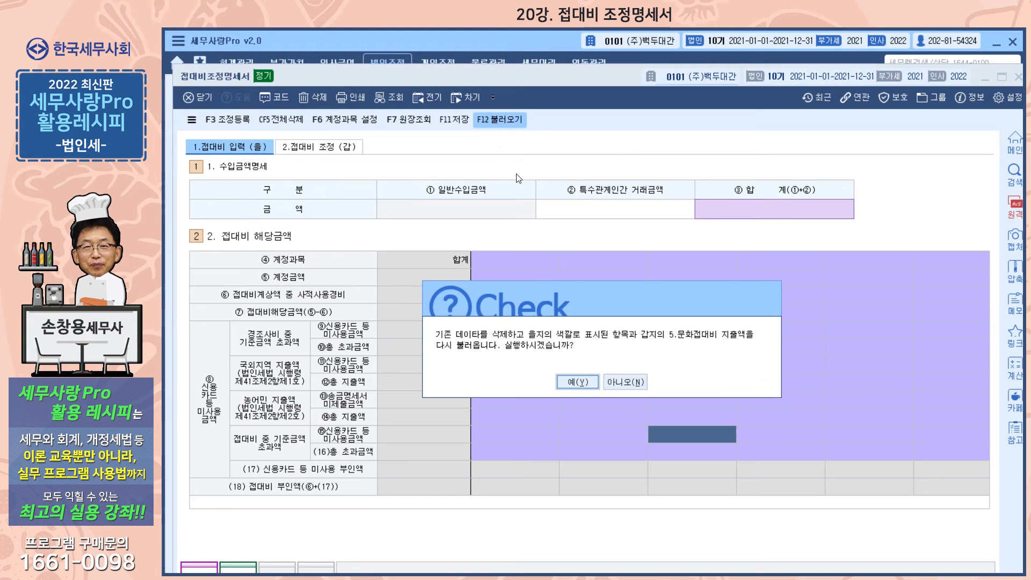
left_click(574, 383)
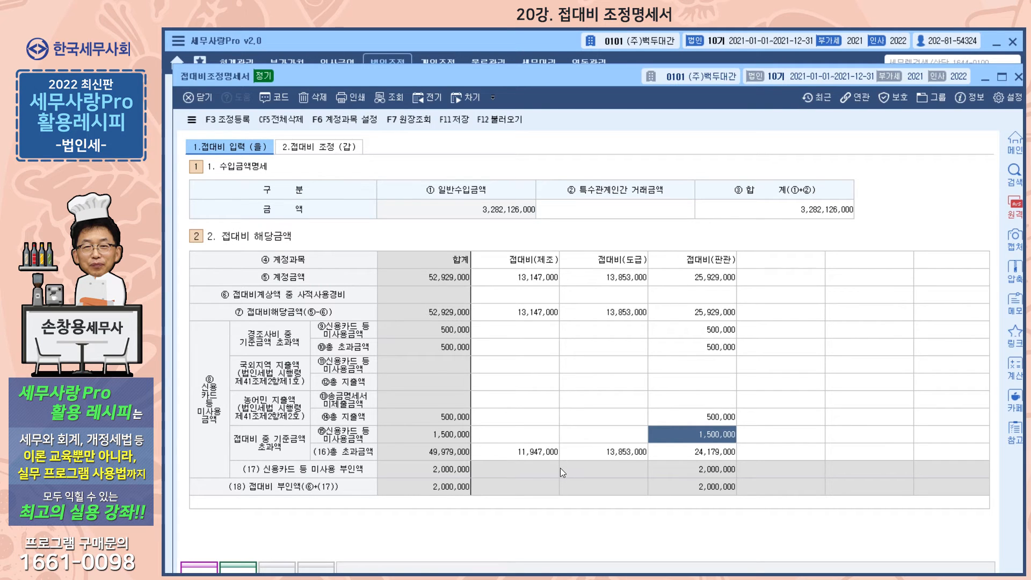
left_click(771, 267)
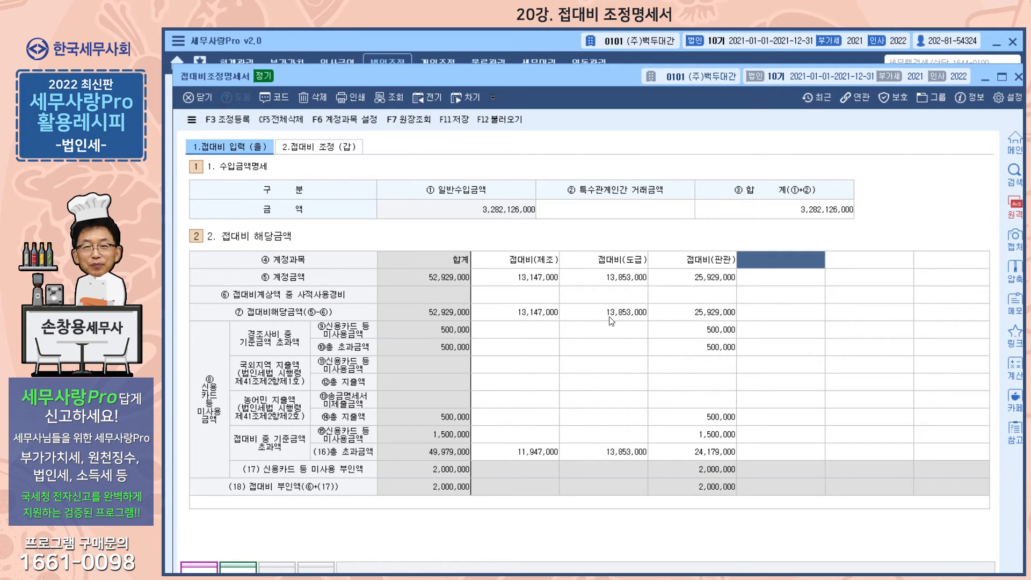
- Examine the 접대비(판관) amounts for 경조사비, 농어민 지출액 and 접대비 중 기준금액 초과액, including the card-unused rows
left_click(721, 348)
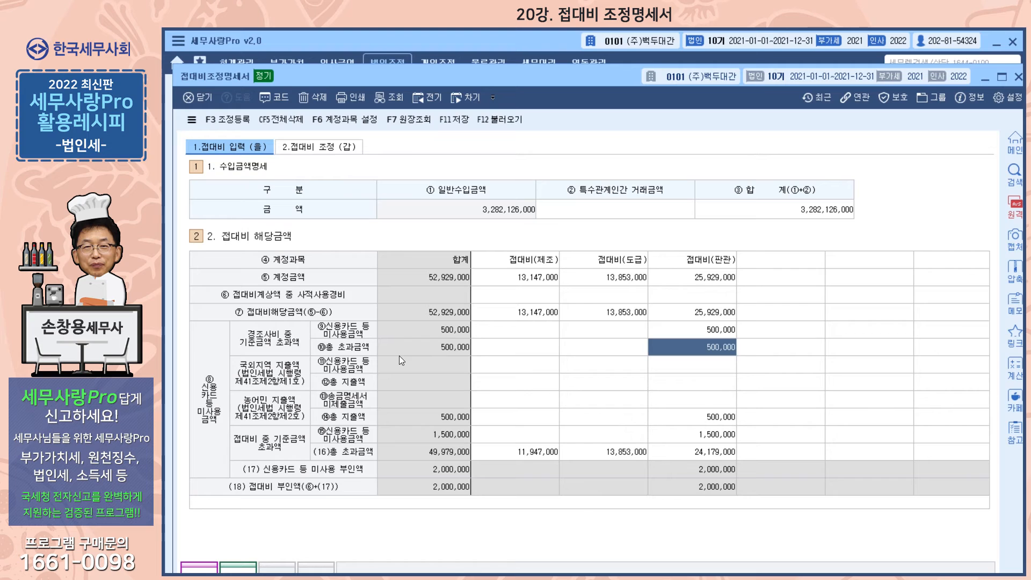
left_click(709, 333)
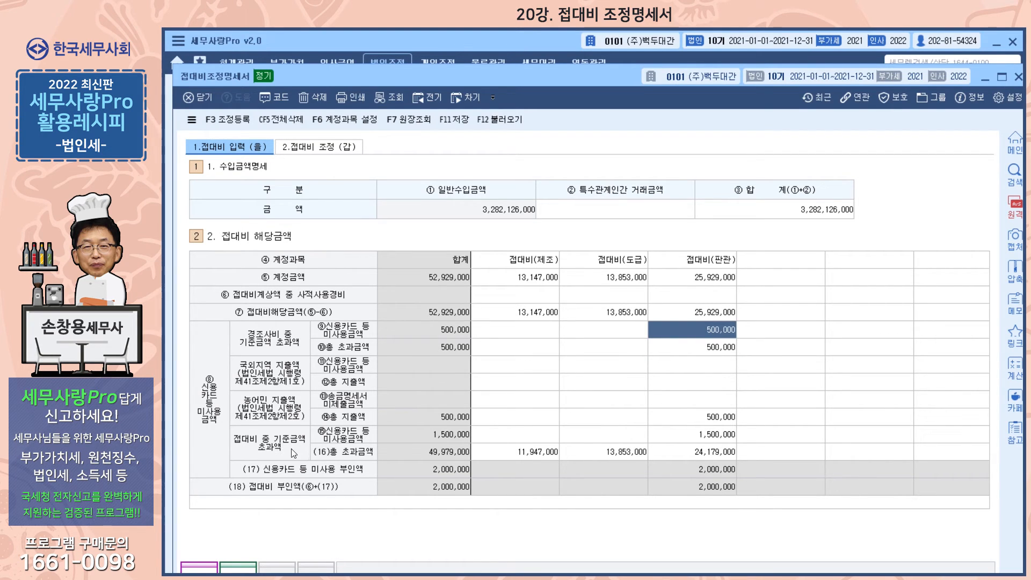
left_click(716, 454)
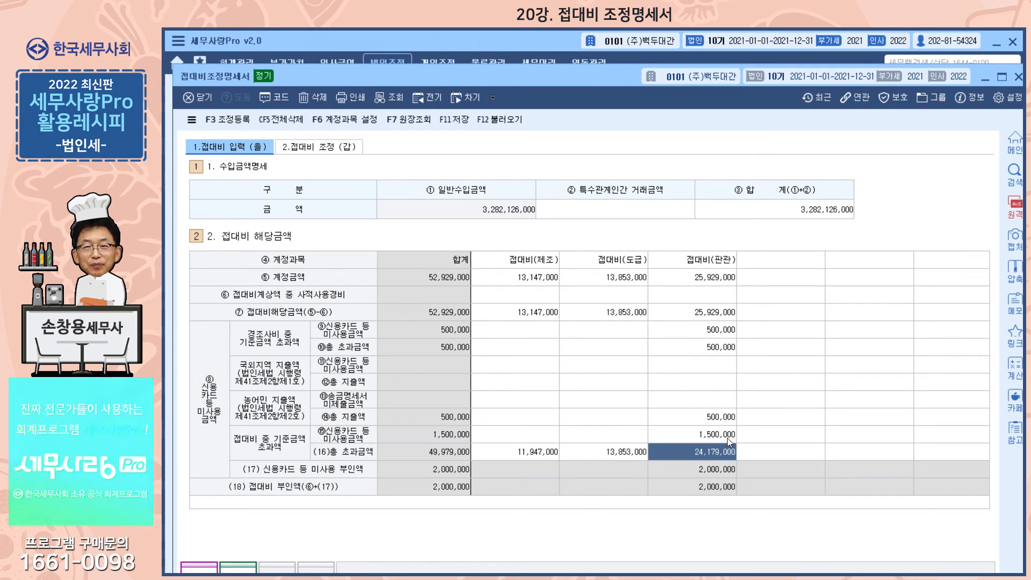
left_click(728, 436)
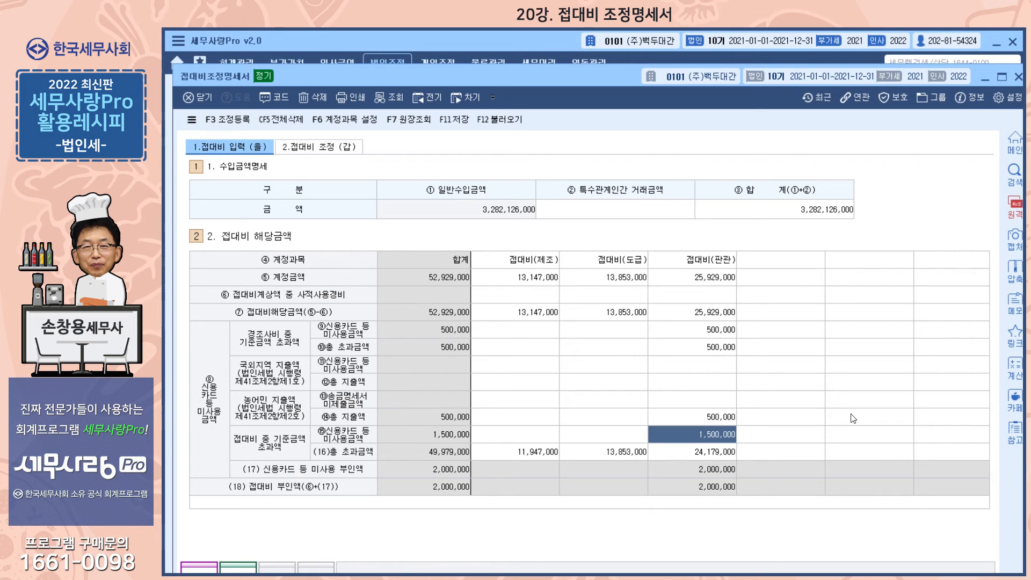
left_click(703, 418)
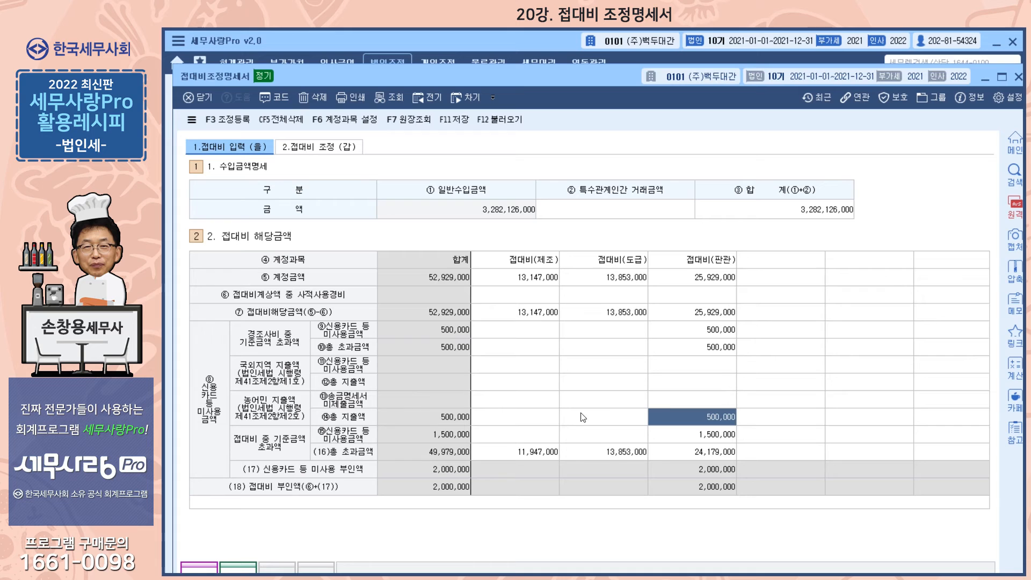
left_click(729, 400)
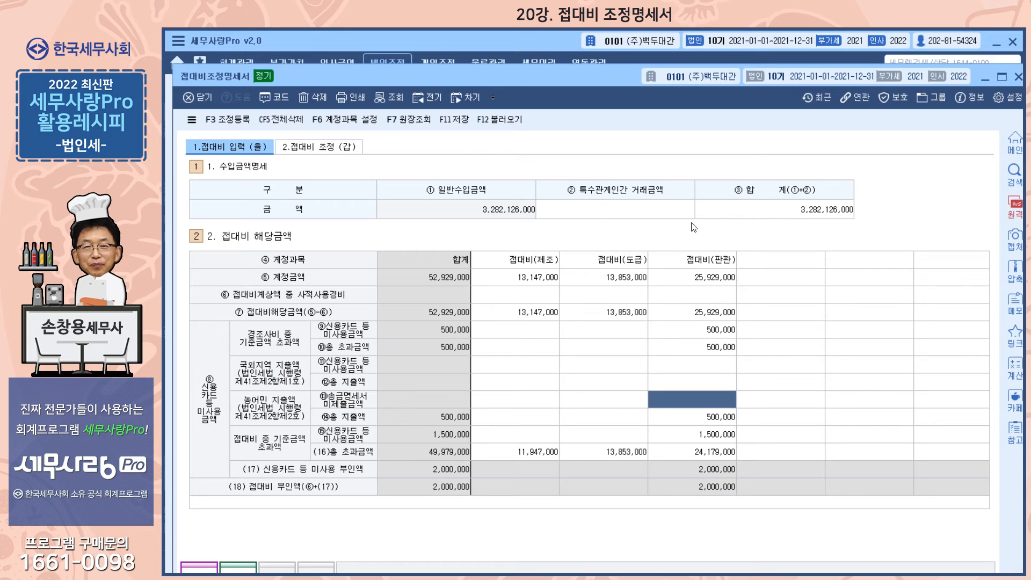
- Enter 500,000,000 as the 특수관계인간 거래금액 and bring up the 접대비 조정 (갑) limit calculation
left_click(666, 215)
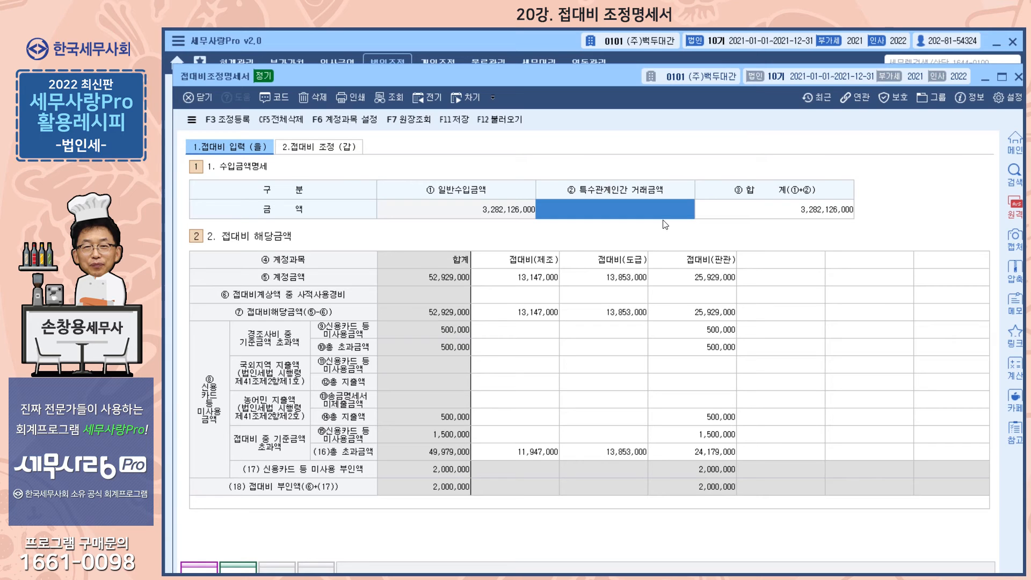
type("500,")
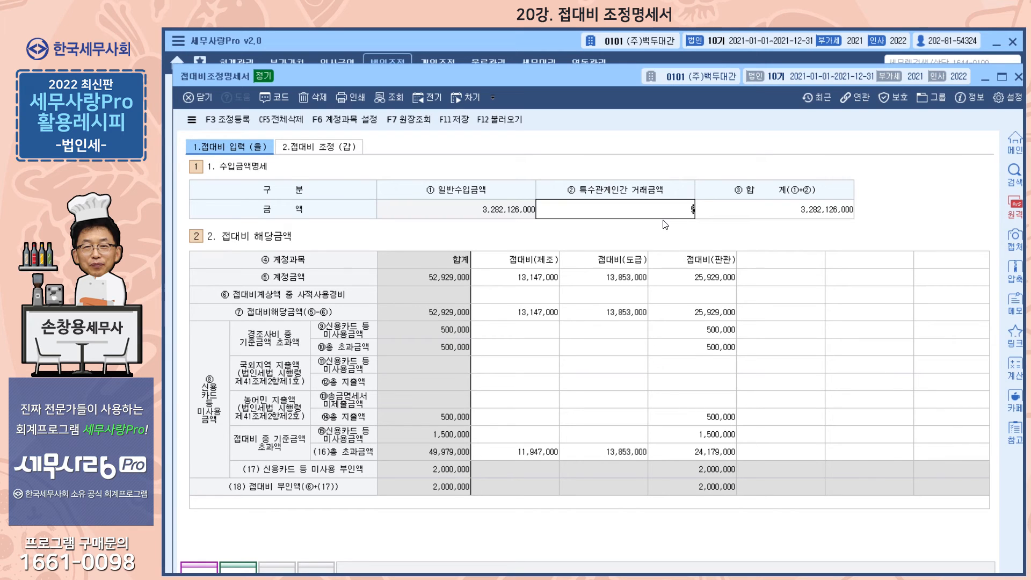
type("000,000")
key("Return")
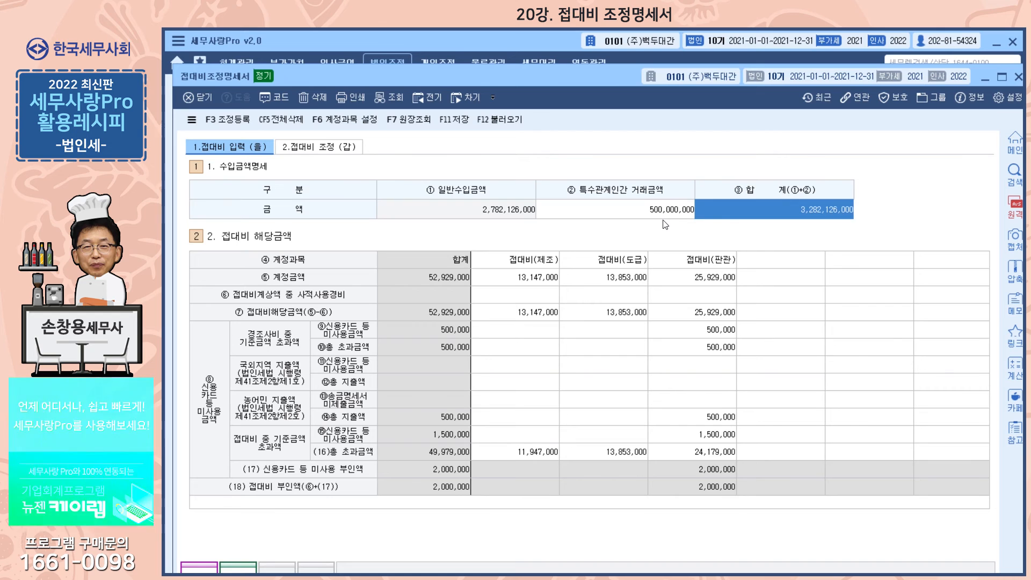
left_click(350, 156)
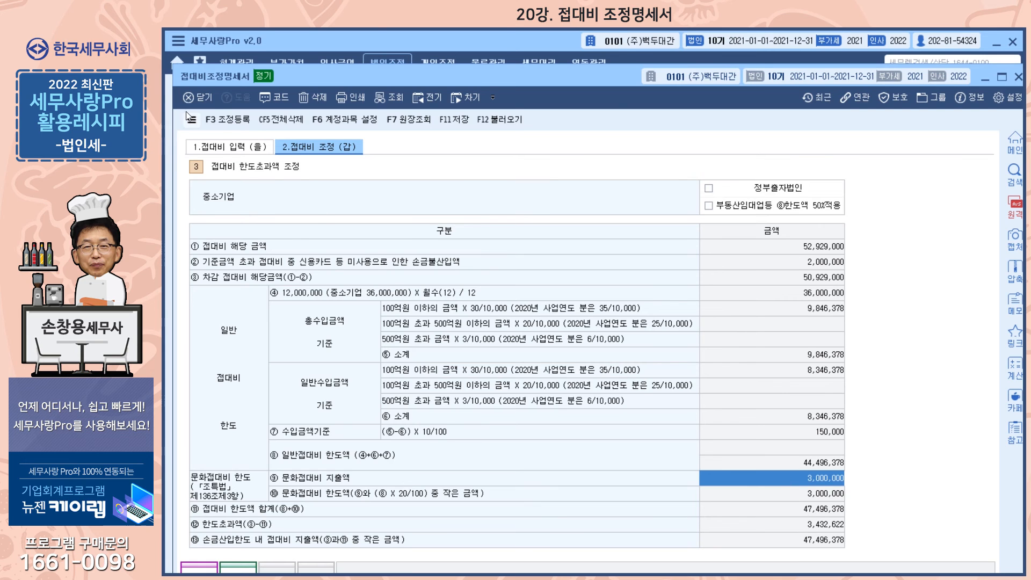
- Open 조정 등록 and examine the 신용카드등미사용액 and 접대비한도초과 entries under 익금산입 및 손금불산입, including their 소득명세 texts
left_click(225, 120)
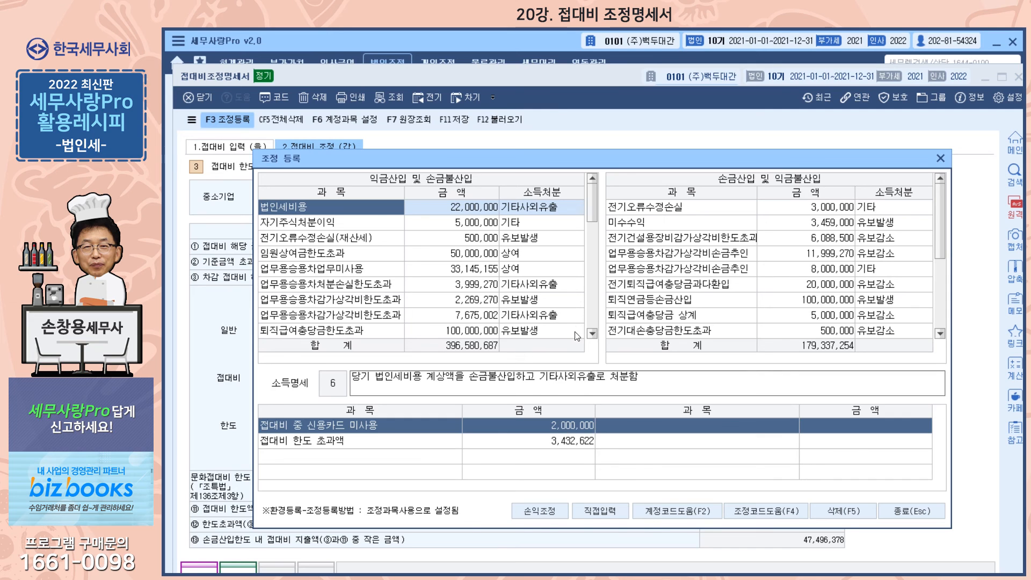
left_click(416, 444)
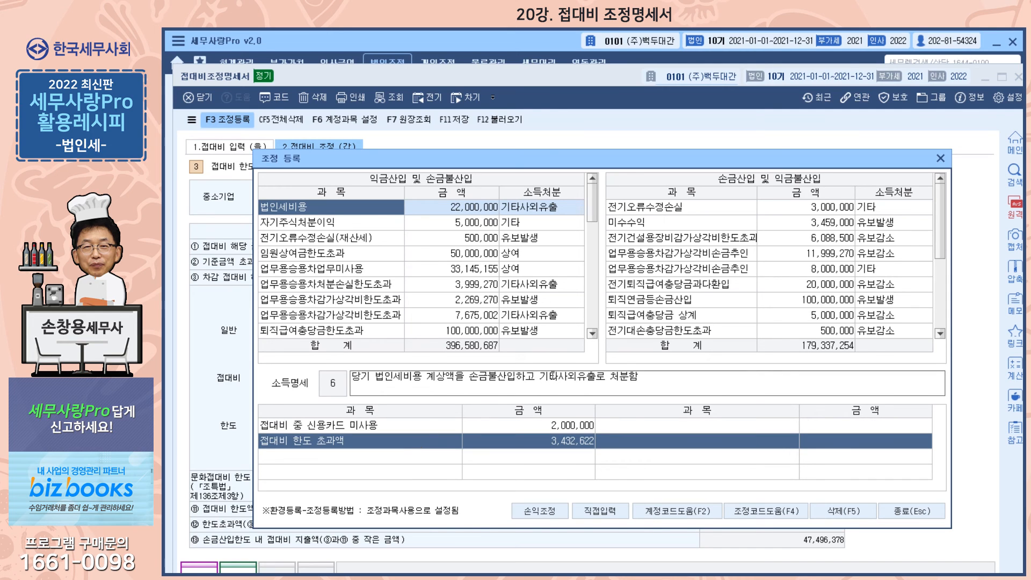
left_click(592, 335)
left_click(592, 335)
left_click(591, 335)
left_click(592, 335)
left_click(592, 336)
left_click(592, 335)
left_click(592, 335)
left_click(592, 336)
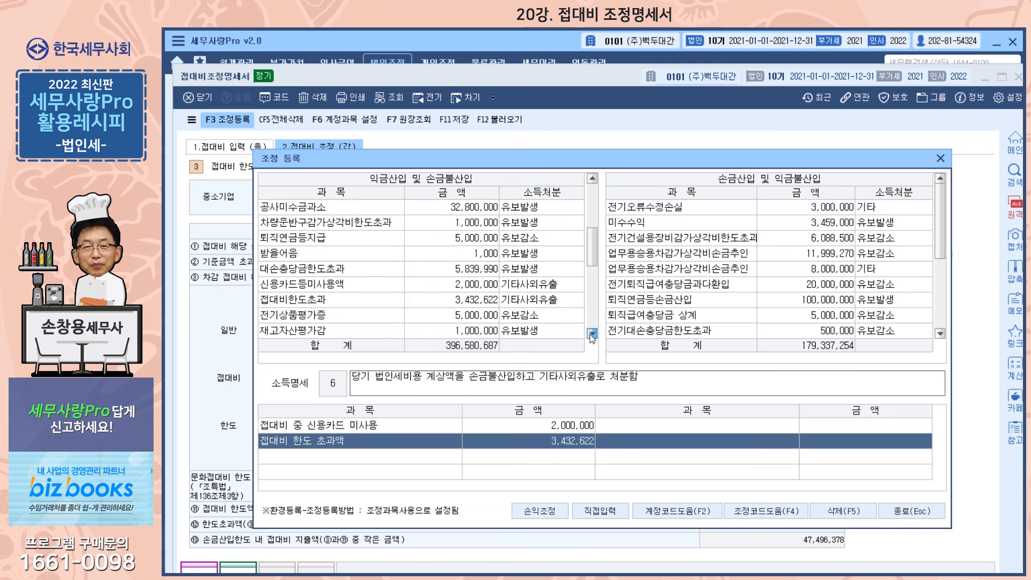
left_click(476, 287)
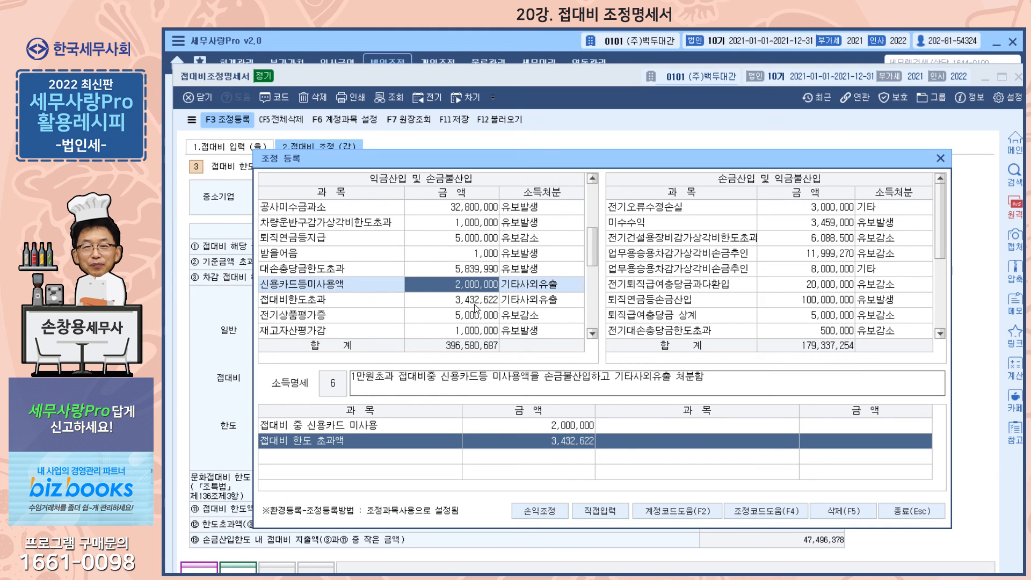
left_click(474, 304)
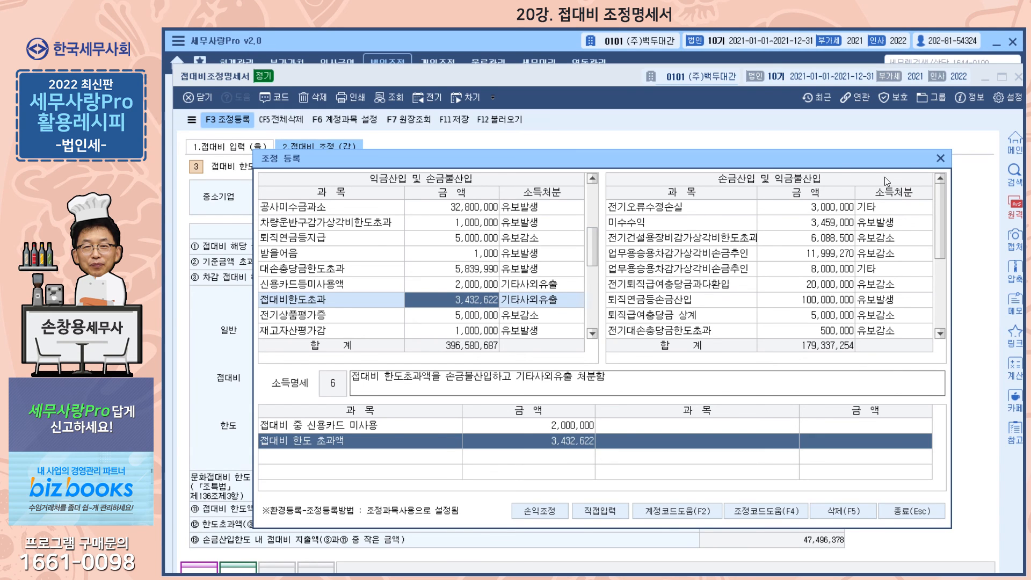
left_click(940, 159)
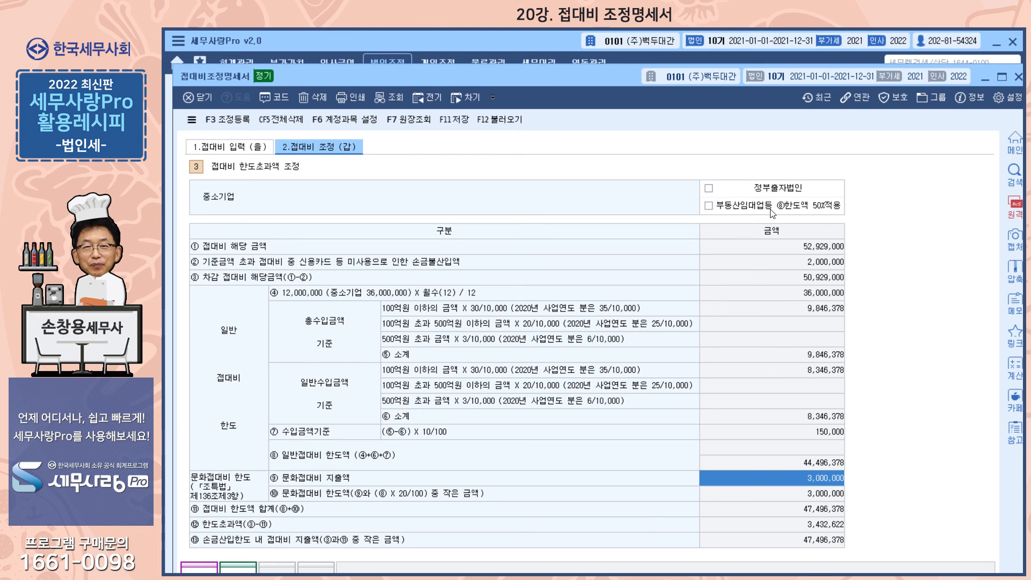
- Switch the 부동산임대업등 한도액 50%적용 option on and back off in 접대비 조정 (갑)
left_click(709, 209)
left_click(709, 205)
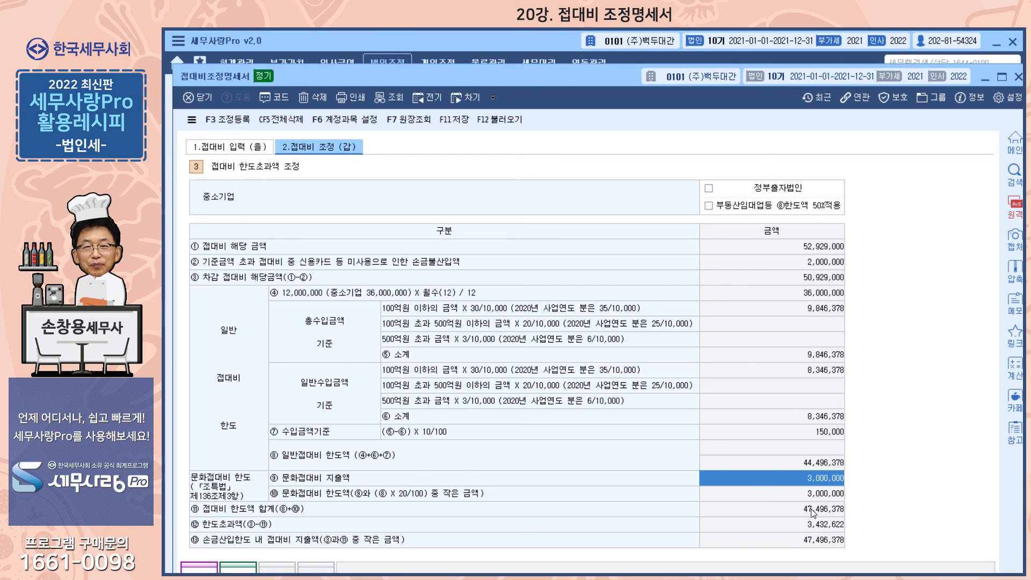